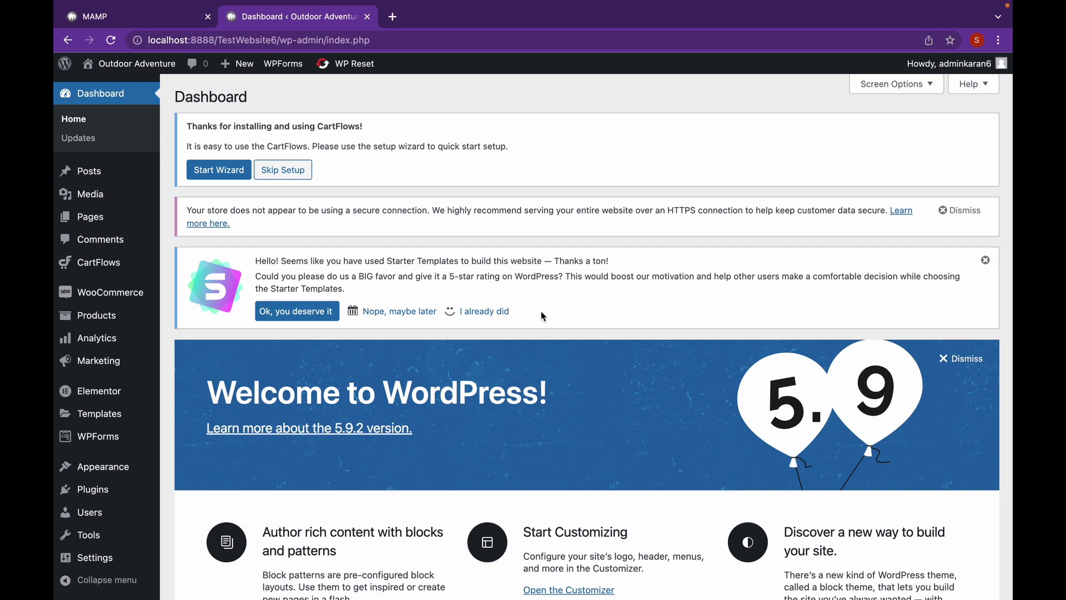
Download the Elementor 3.5.6 zip from wordpress.org/plugins/elementor and return to the dashboard tab.
{"action": "left_click", "coordinate": [394, 17]}
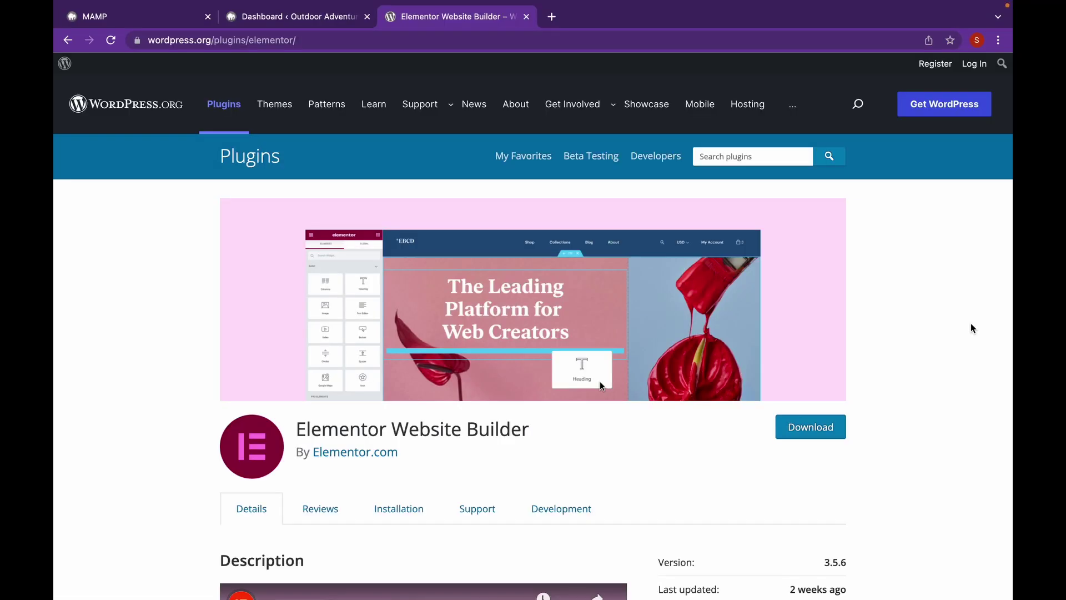
{"action": "left_click", "coordinate": [810, 427]}
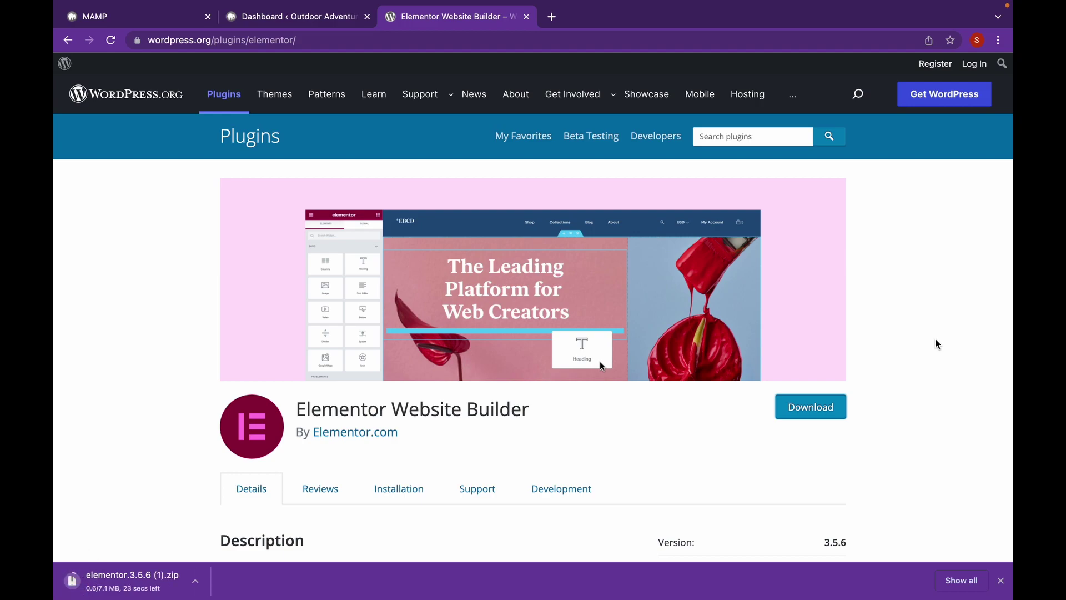
{"action": "left_click", "coordinate": [331, 10]}
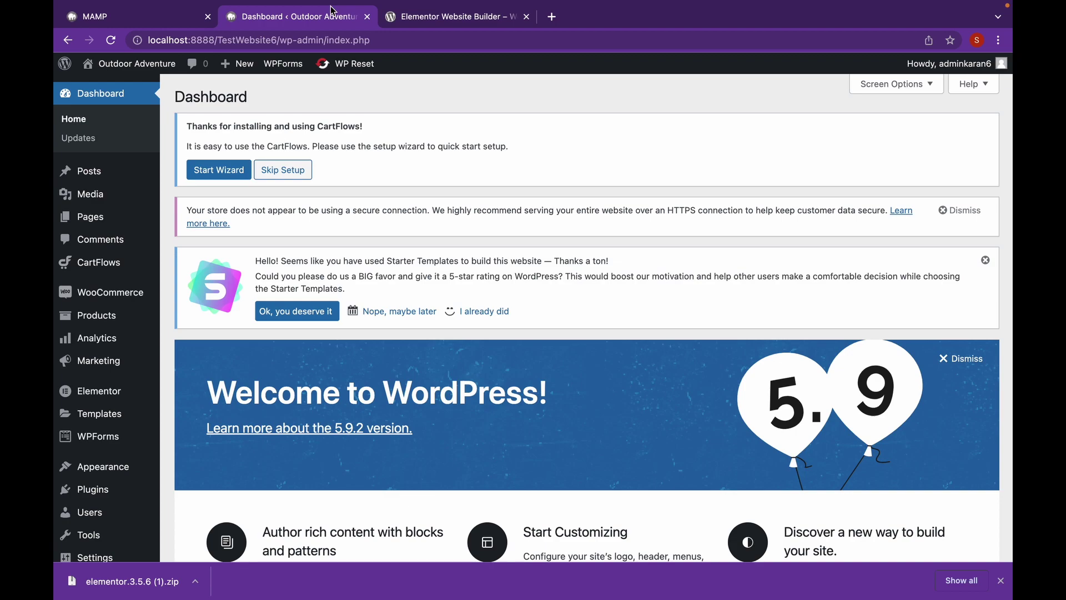
{"action": "mouse_move", "coordinate": [93, 489]}
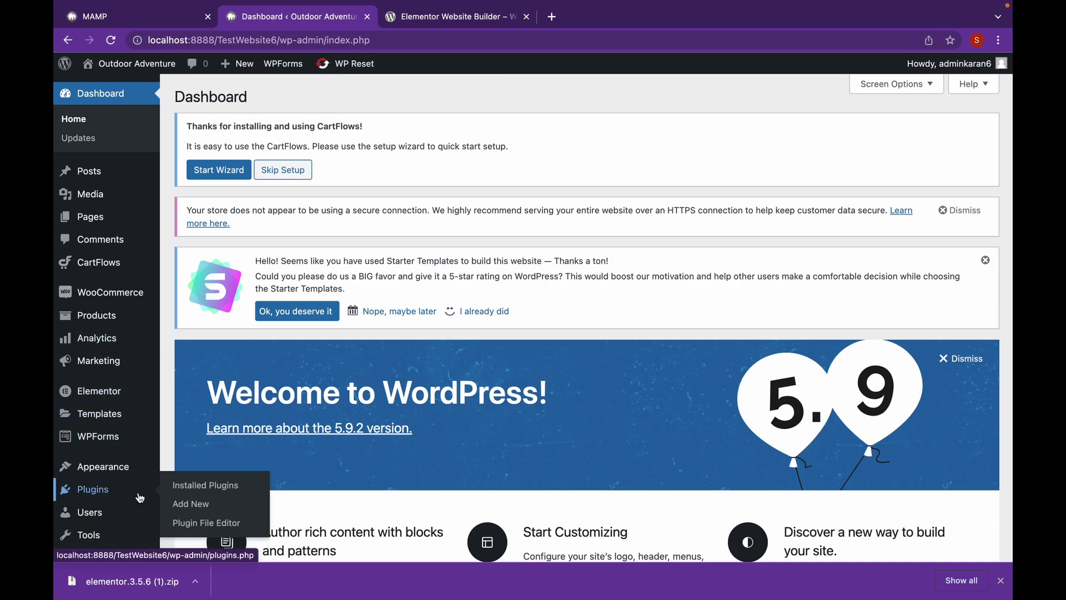
Upload and install 'elementor.3.5.6 (1).zip' through Plugins > Add New > Upload Plugin.
{"action": "left_click", "coordinate": [191, 503]}
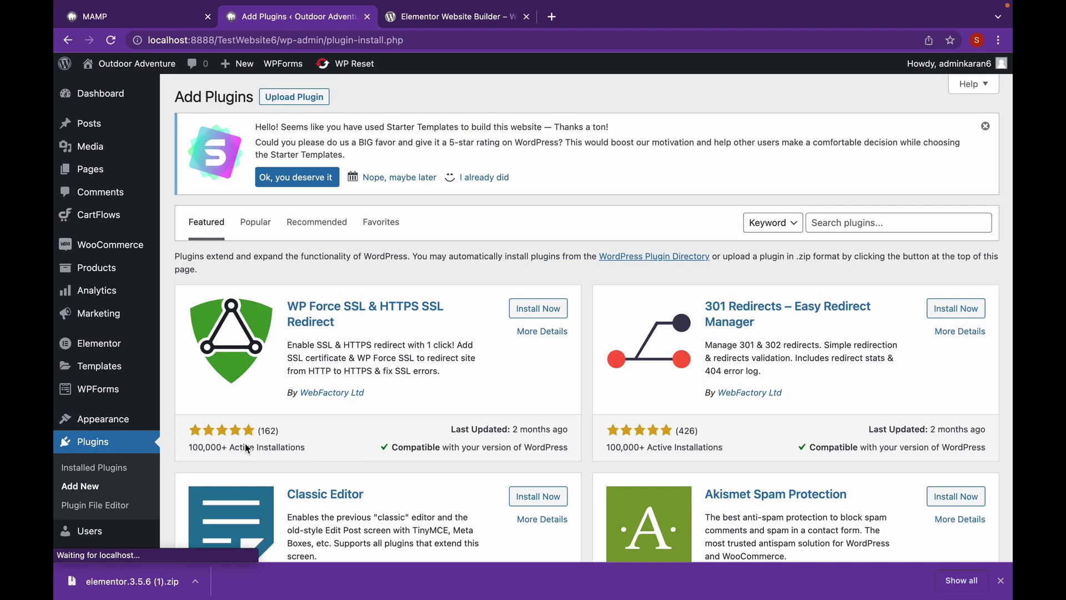
{"action": "left_click", "coordinate": [294, 98]}
{"action": "left_click", "coordinate": [504, 313]}
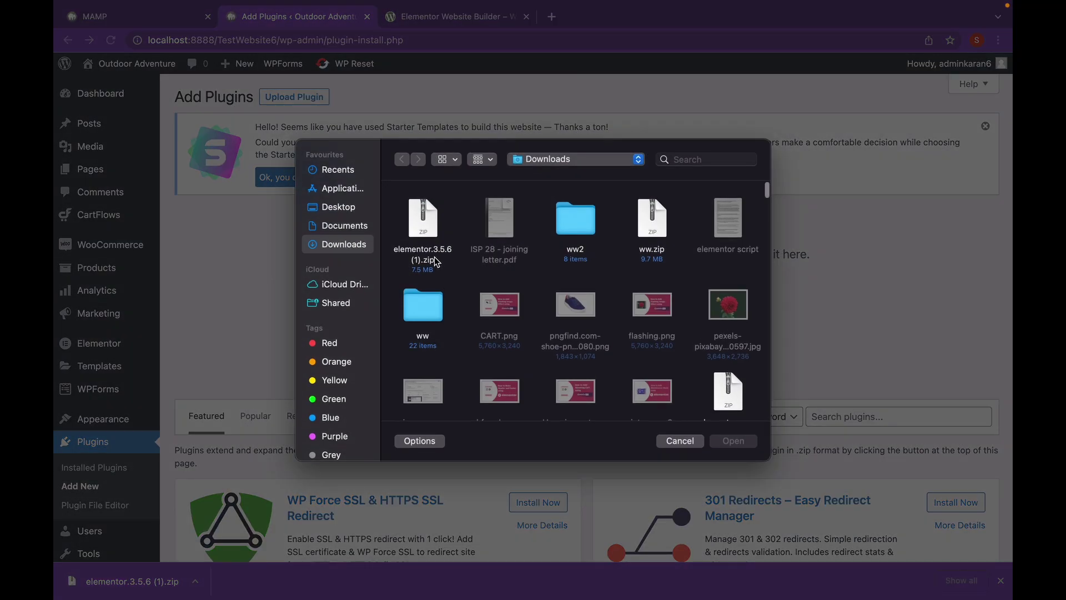
{"action": "left_click", "coordinate": [434, 262]}
{"action": "left_click", "coordinate": [732, 441]}
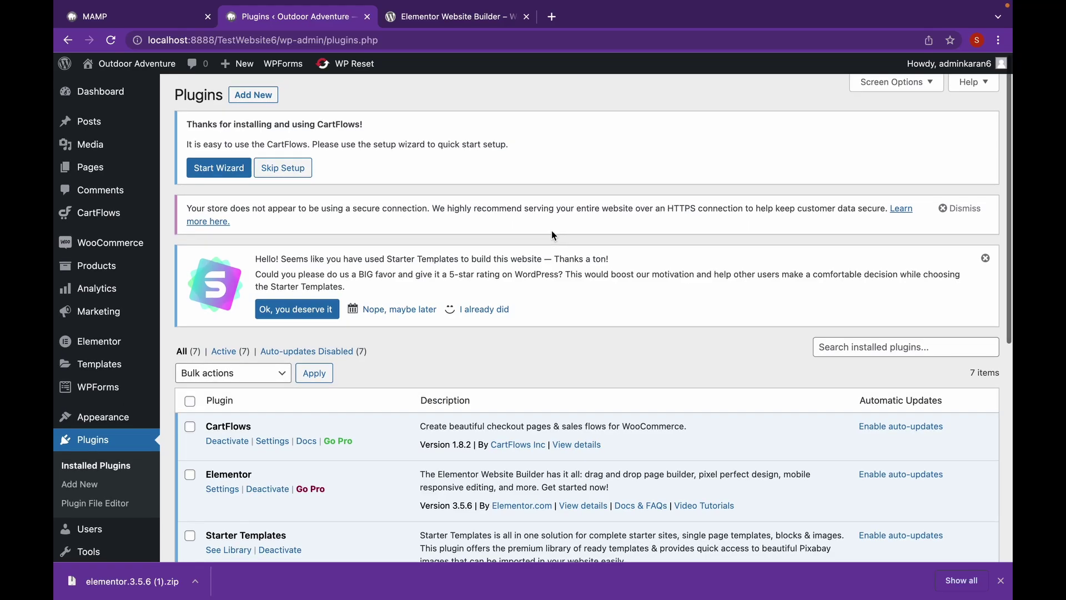
{"action": "scroll", "coordinate": [551, 231], "scroll_direction": "down", "scroll_amount": 4}
{"action": "scroll", "coordinate": [551, 234], "scroll_direction": "down", "scroll_amount": 1}
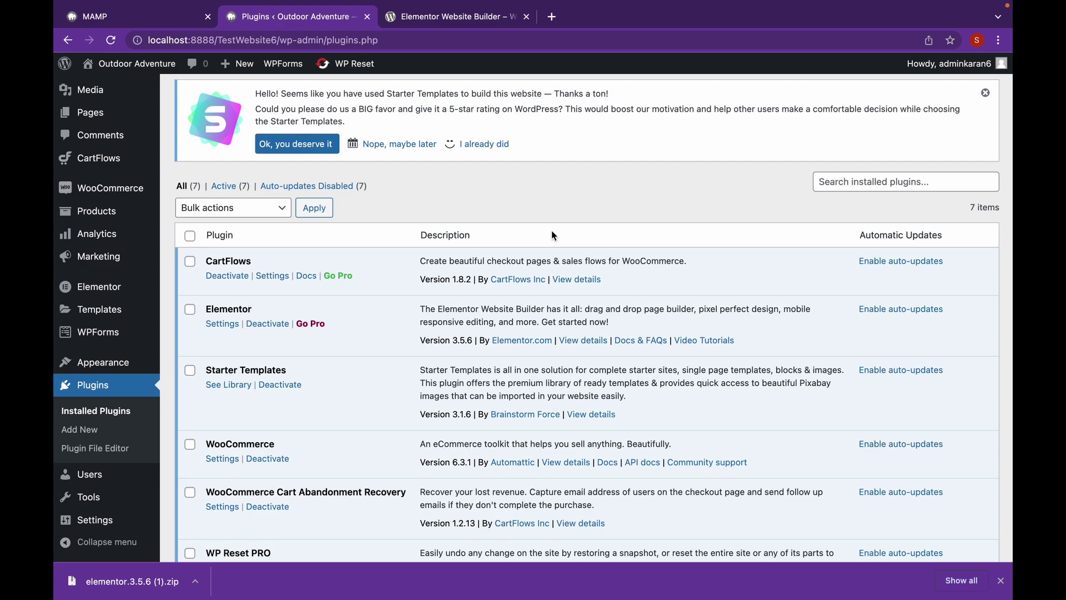
{"action": "scroll", "coordinate": [551, 231], "scroll_direction": "up", "scroll_amount": 4}
{"action": "mouse_move", "coordinate": [90, 169]}
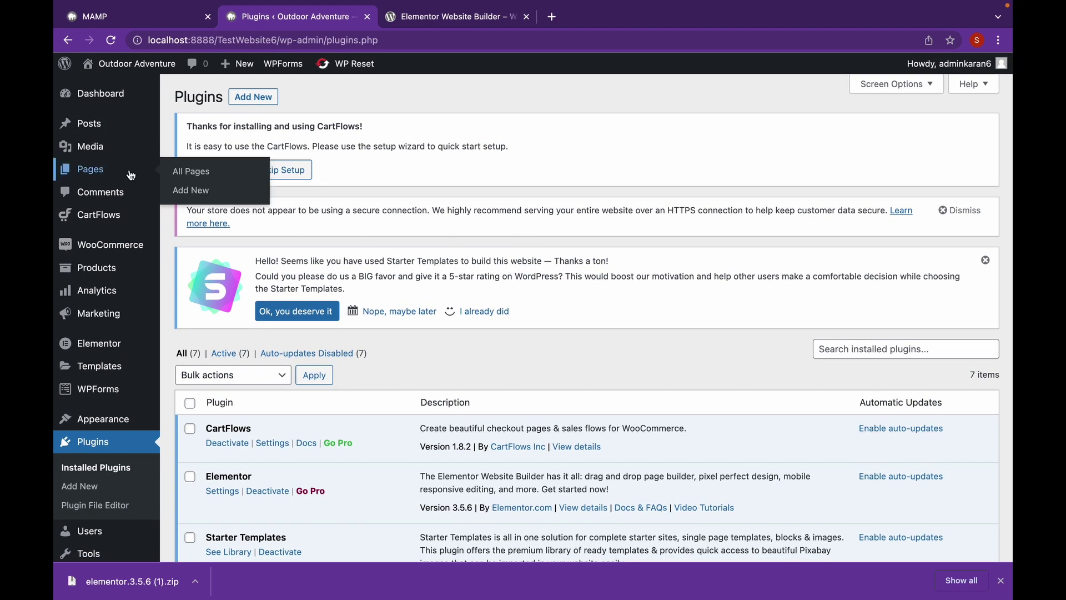
Create a new page titled 'test page' and publish it.
{"action": "left_click", "coordinate": [185, 193]}
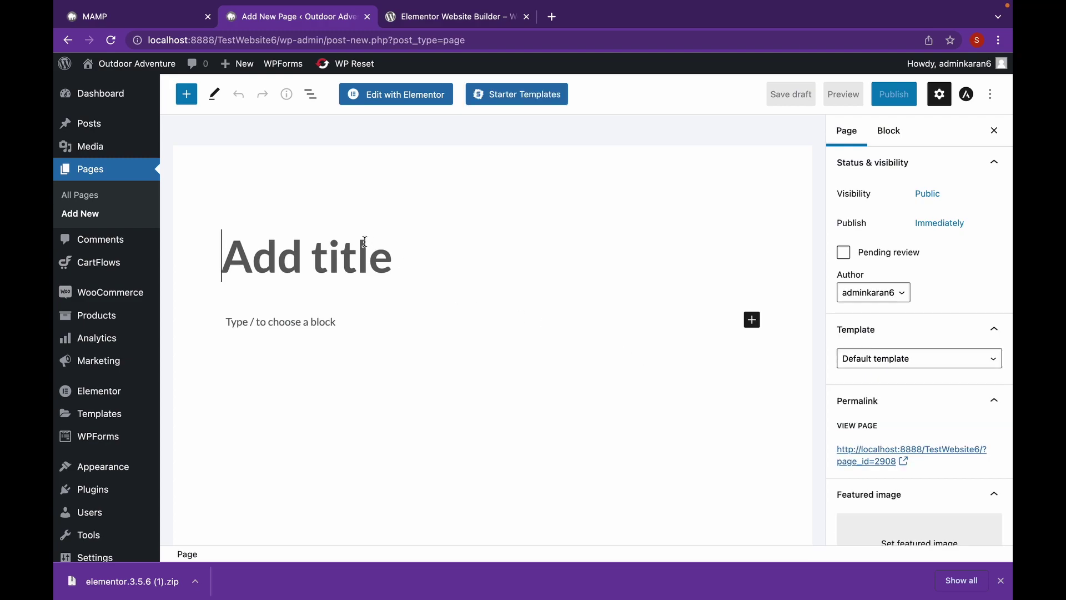
{"action": "type", "text": "test"}
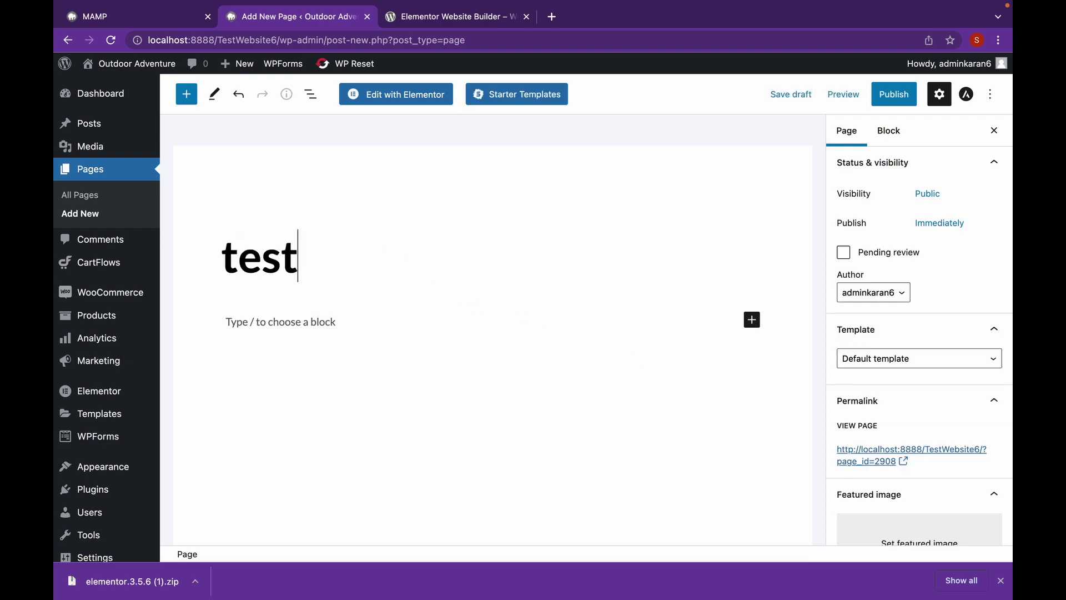
{"action": "type", "text": " paf"}
{"action": "key", "text": "BackSpace"}
{"action": "type", "text": "ge"}
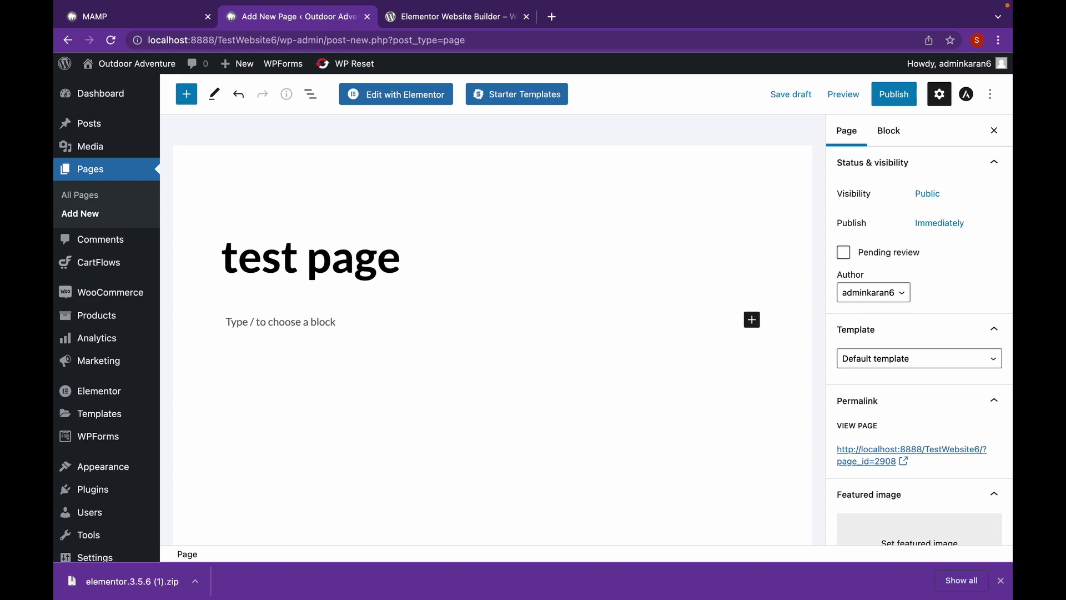
{"action": "left_click", "coordinate": [895, 95]}
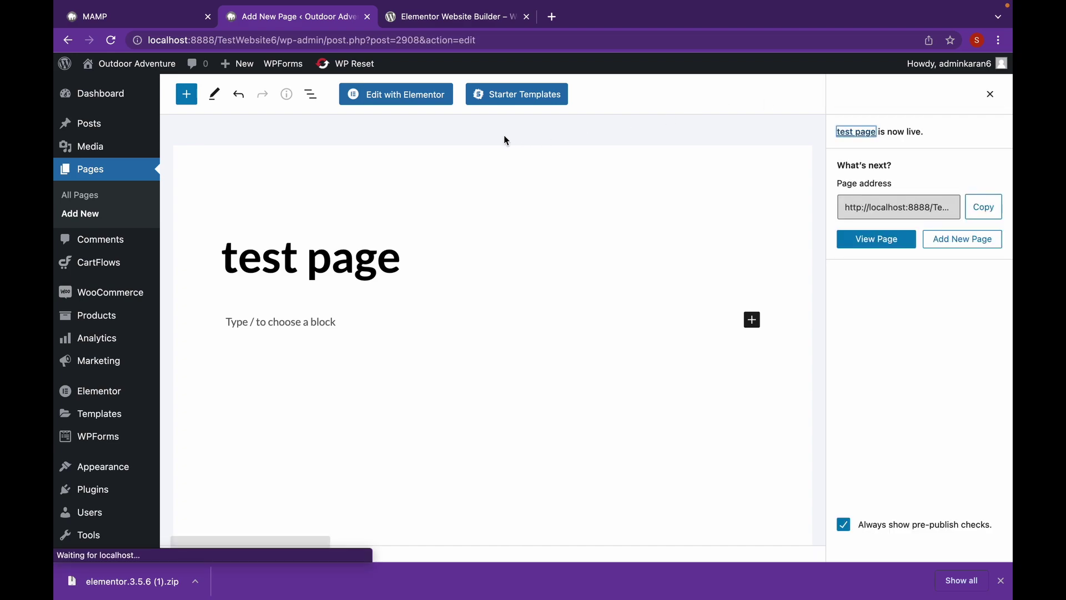
Open the page in Elementor and drag an Image Carousel into a new single-column section.
{"action": "left_click", "coordinate": [423, 101]}
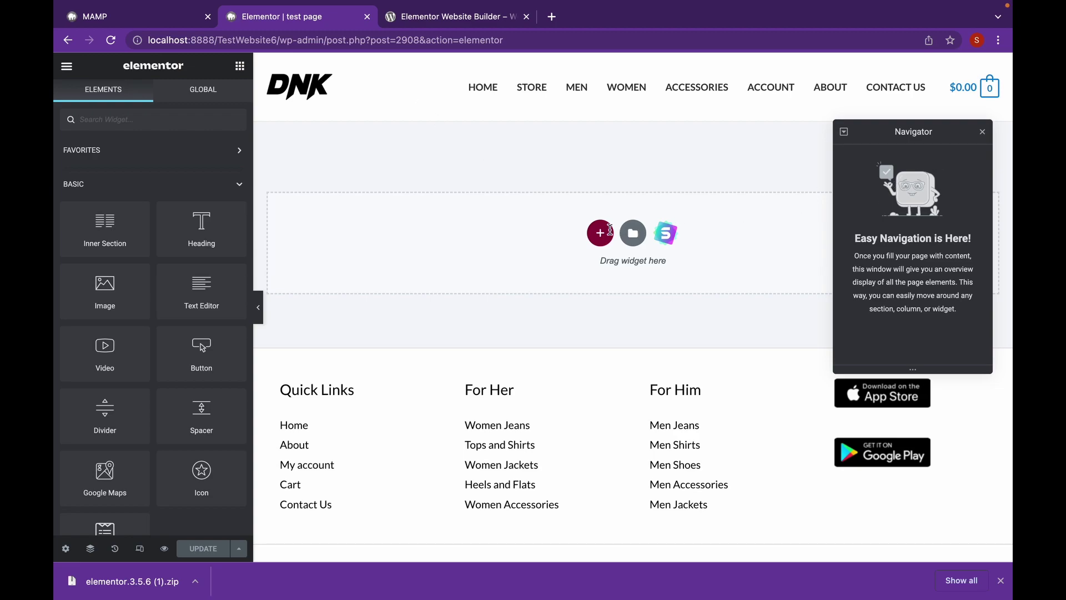
{"action": "left_click", "coordinate": [598, 232]}
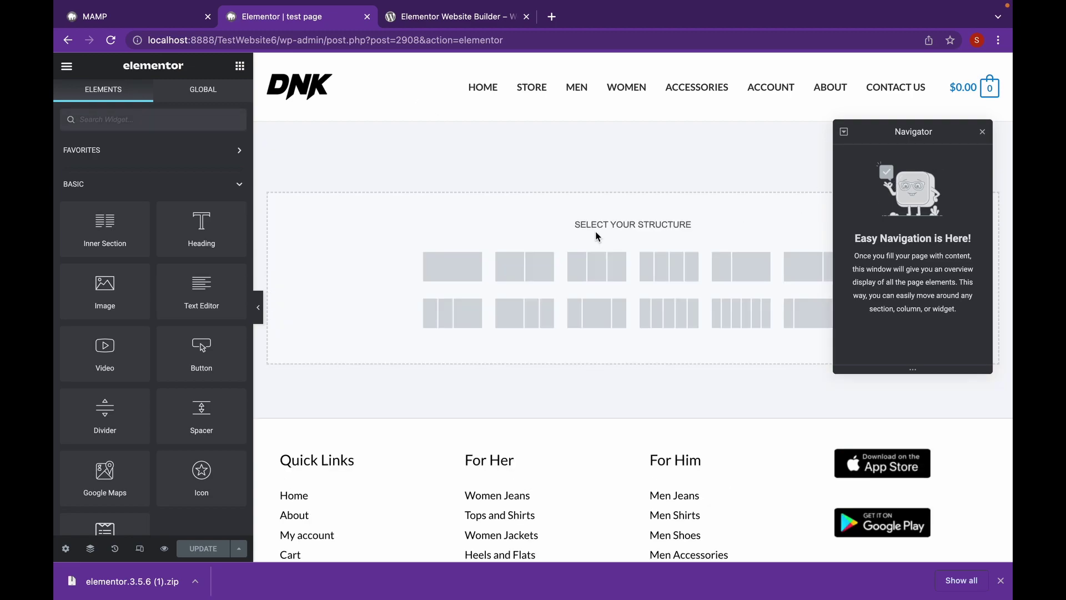
{"action": "left_click", "coordinate": [469, 277]}
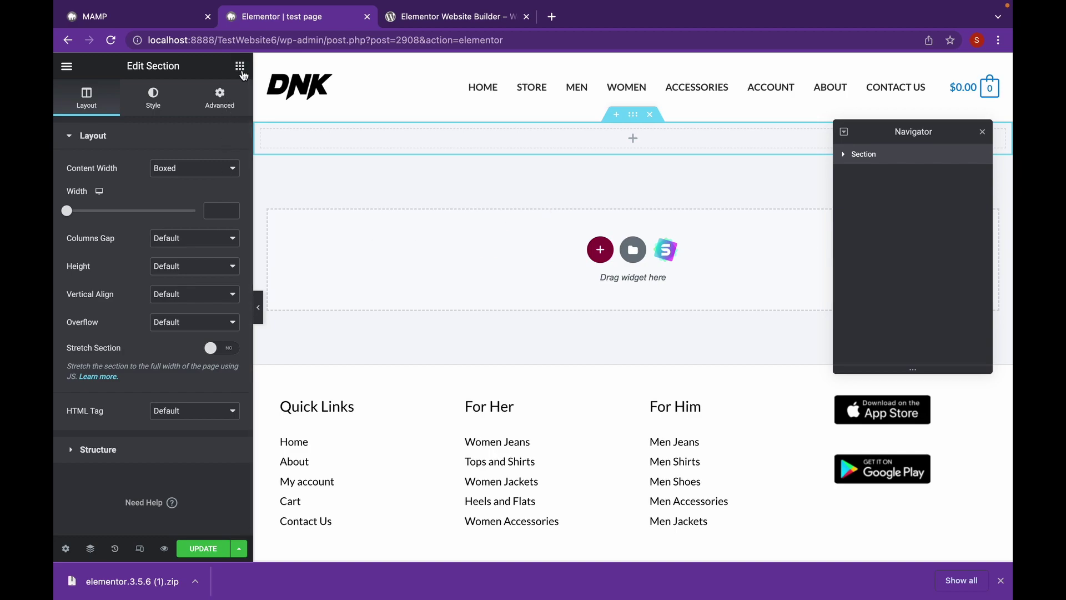
{"action": "left_click", "coordinate": [240, 67]}
{"action": "type", "text": "im"}
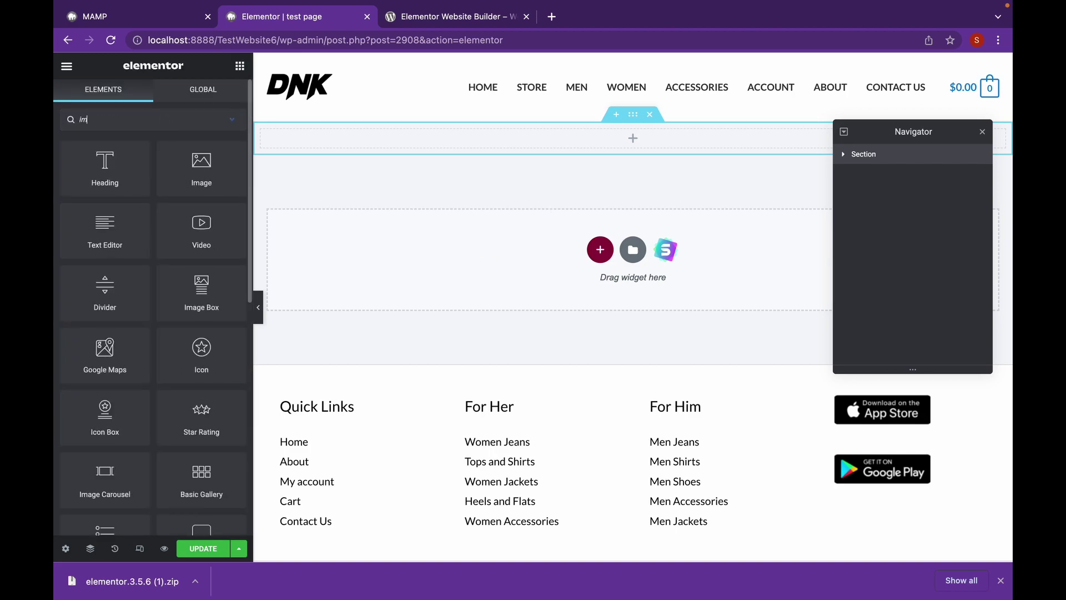
{"action": "type", "text": "age"}
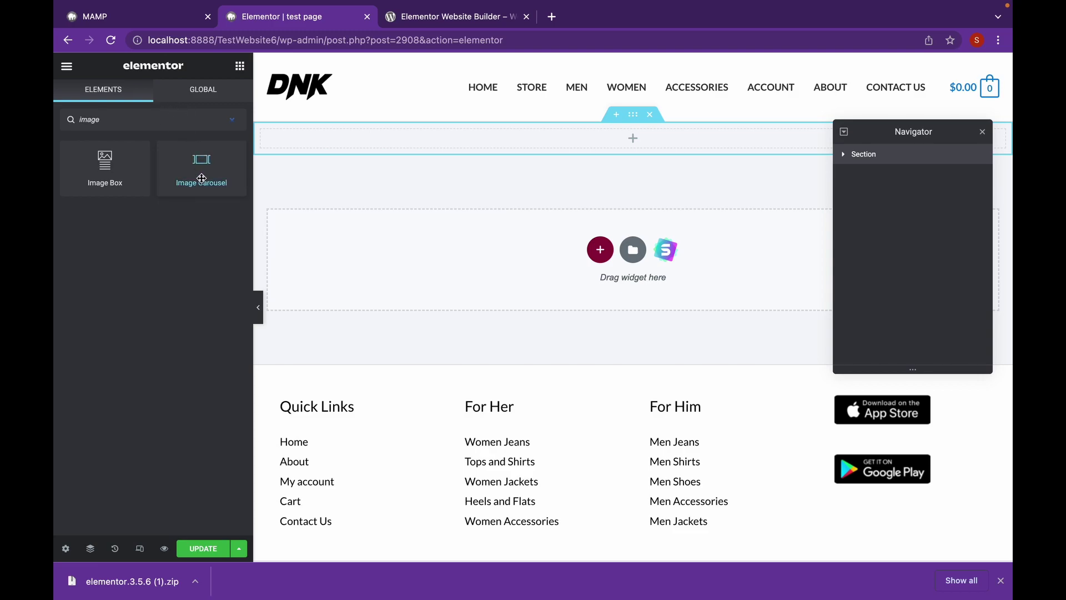
{"action": "mouse_move", "coordinate": [202, 178]}
{"action": "left_mouse_down"}
{"action": "mouse_move", "coordinate": [468, 131]}
{"action": "mouse_move", "coordinate": [619, 142]}
{"action": "left_mouse_up"}
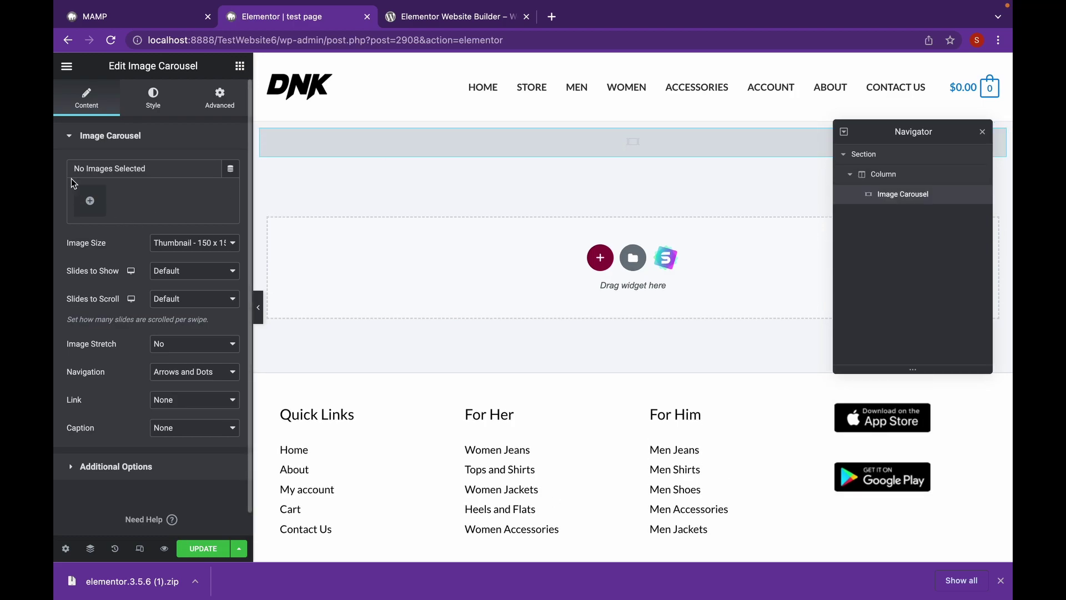
Insert a gallery of five photos: women shopping, seated group, girls group, woman on blue, girl in cap.
{"action": "left_click", "coordinate": [92, 202]}
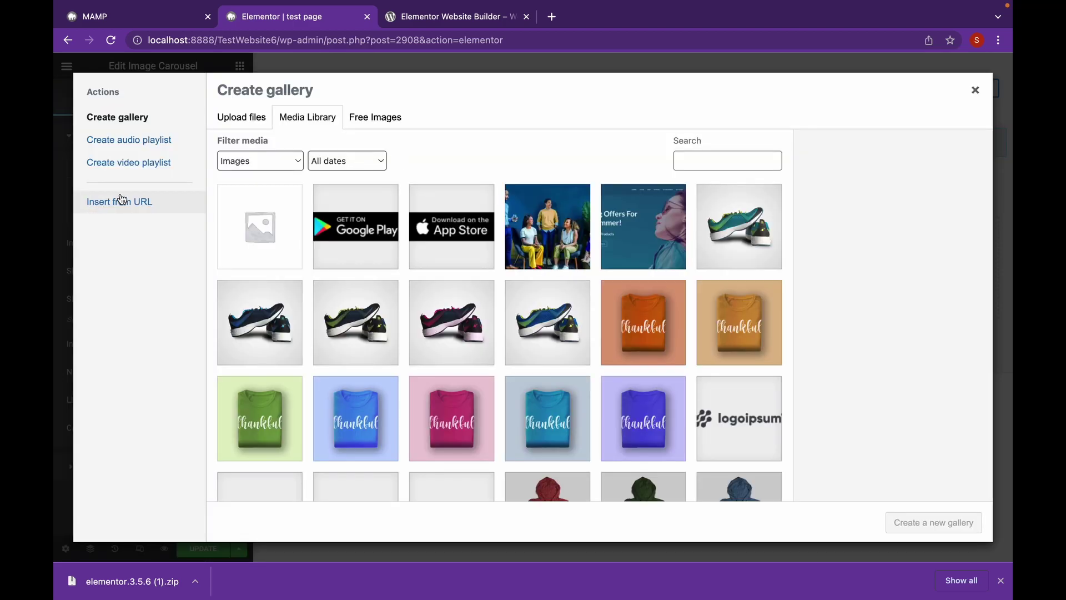
{"action": "scroll", "coordinate": [327, 268], "scroll_direction": "down", "scroll_amount": 2}
{"action": "scroll", "coordinate": [327, 267], "scroll_direction": "down", "scroll_amount": 10}
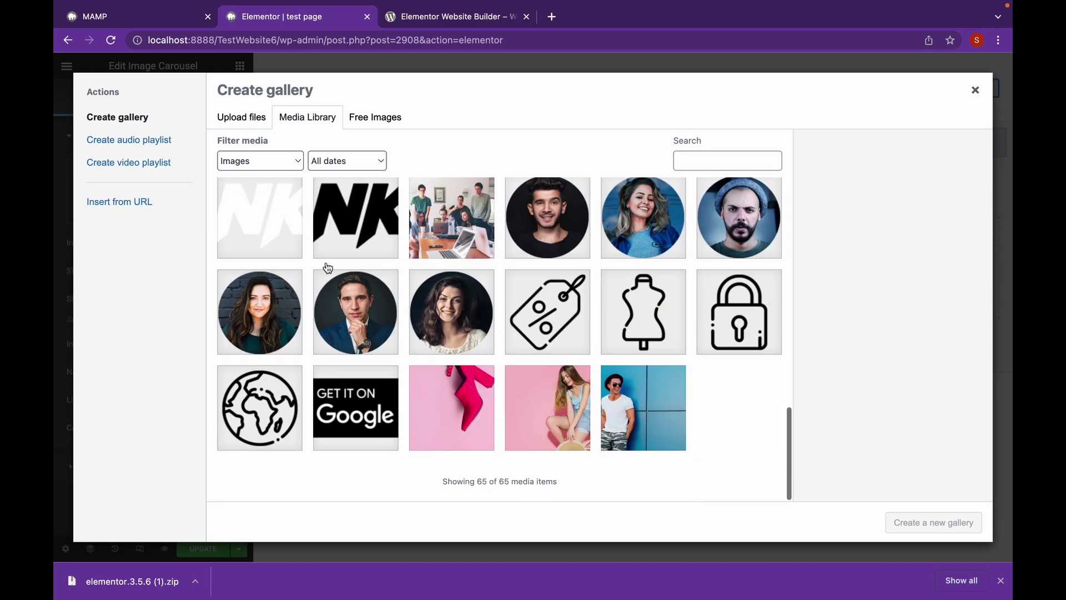
{"action": "scroll", "coordinate": [327, 267], "scroll_direction": "up", "scroll_amount": 1}
{"action": "scroll", "coordinate": [327, 267], "scroll_direction": "up", "scroll_amount": 3}
{"action": "scroll", "coordinate": [327, 267], "scroll_direction": "up", "scroll_amount": 2}
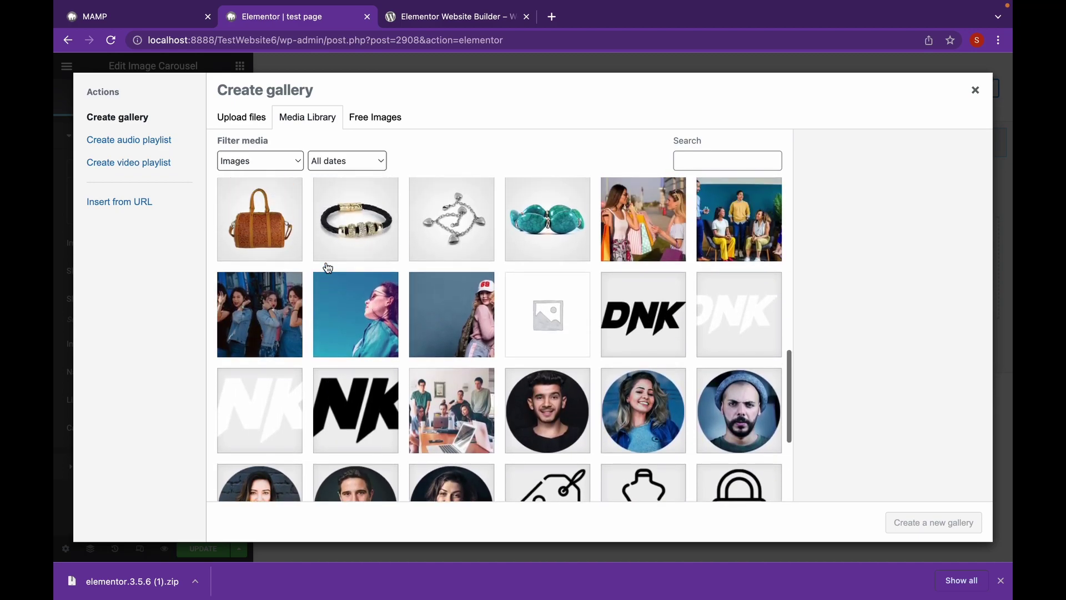
{"action": "left_click", "coordinate": [639, 241]}
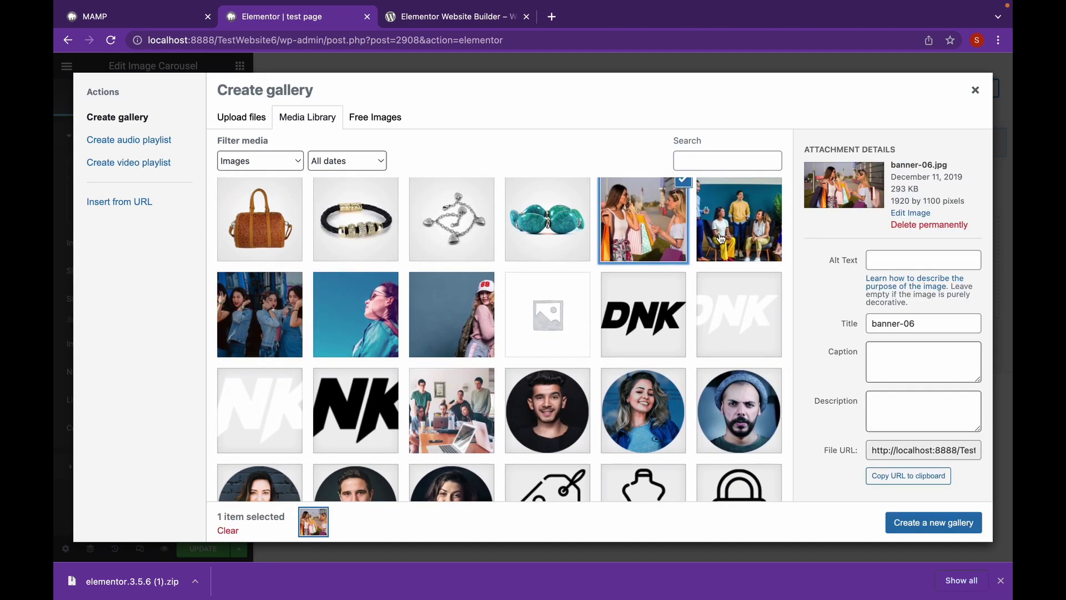
{"action": "left_click", "coordinate": [709, 240]}
{"action": "left_click", "coordinate": [267, 325]}
{"action": "left_click", "coordinate": [368, 329]}
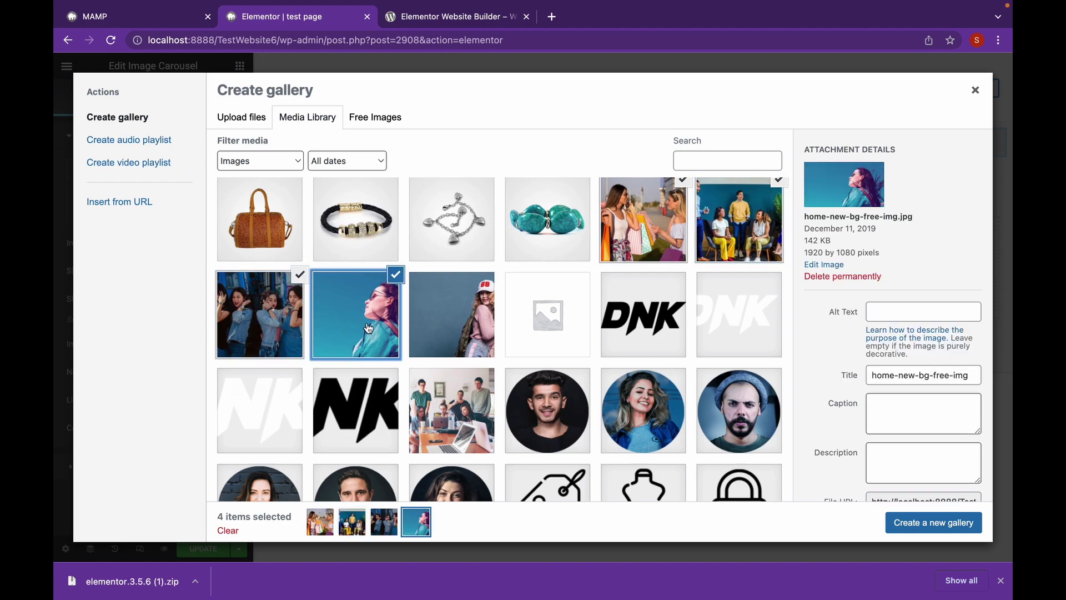
{"action": "left_click", "coordinate": [451, 331]}
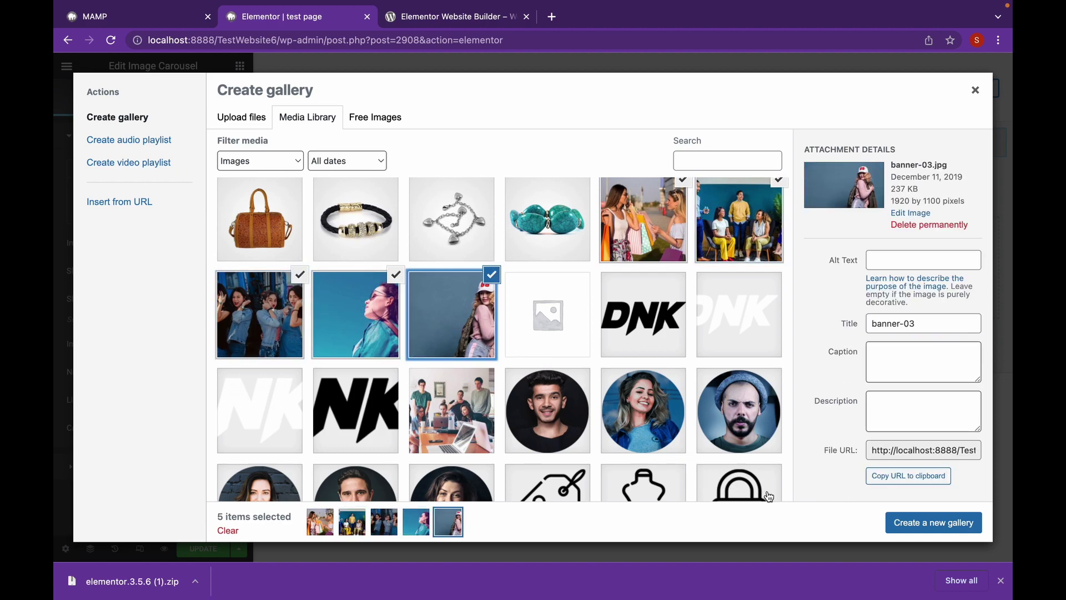
{"action": "left_click", "coordinate": [914, 524]}
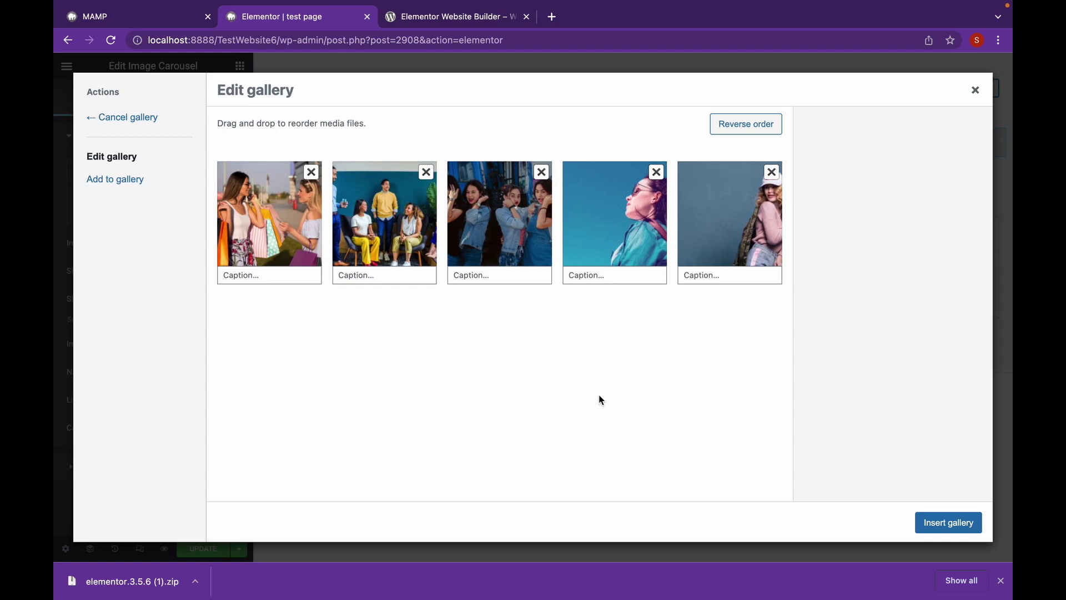
{"action": "left_click", "coordinate": [941, 522]}
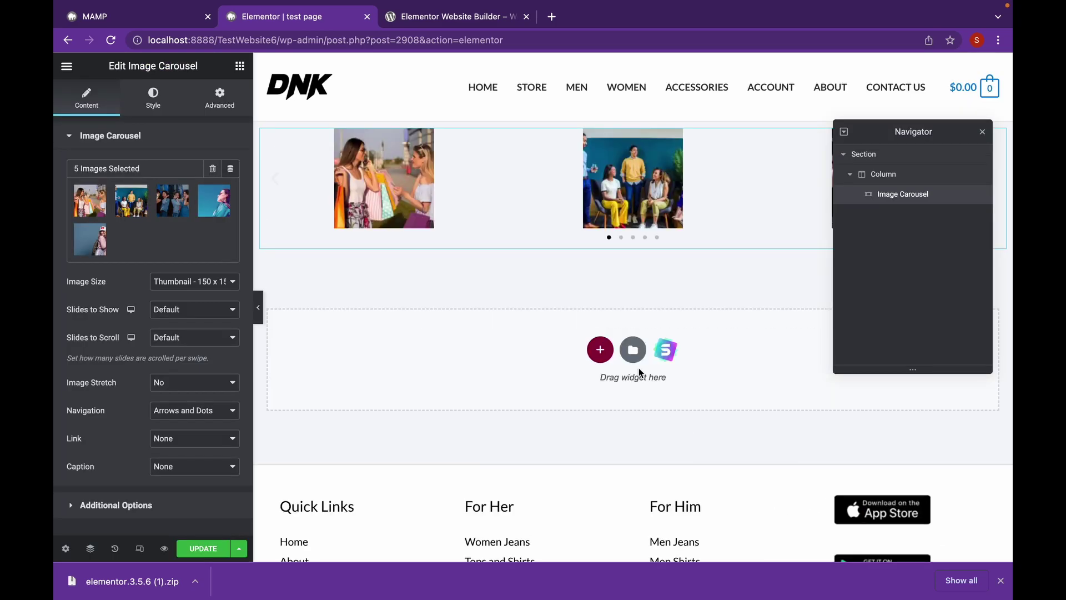
Set Image Size to Large, Slides to Show 1, Image Stretch Yes and Navigation None.
{"action": "left_click", "coordinate": [209, 281]}
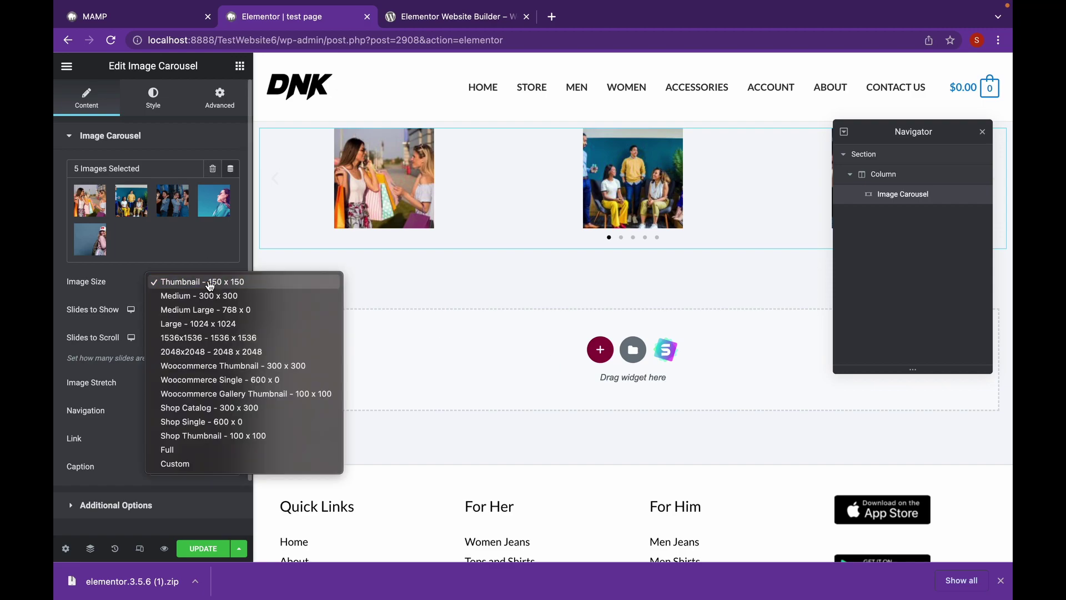
{"action": "left_click", "coordinate": [222, 324]}
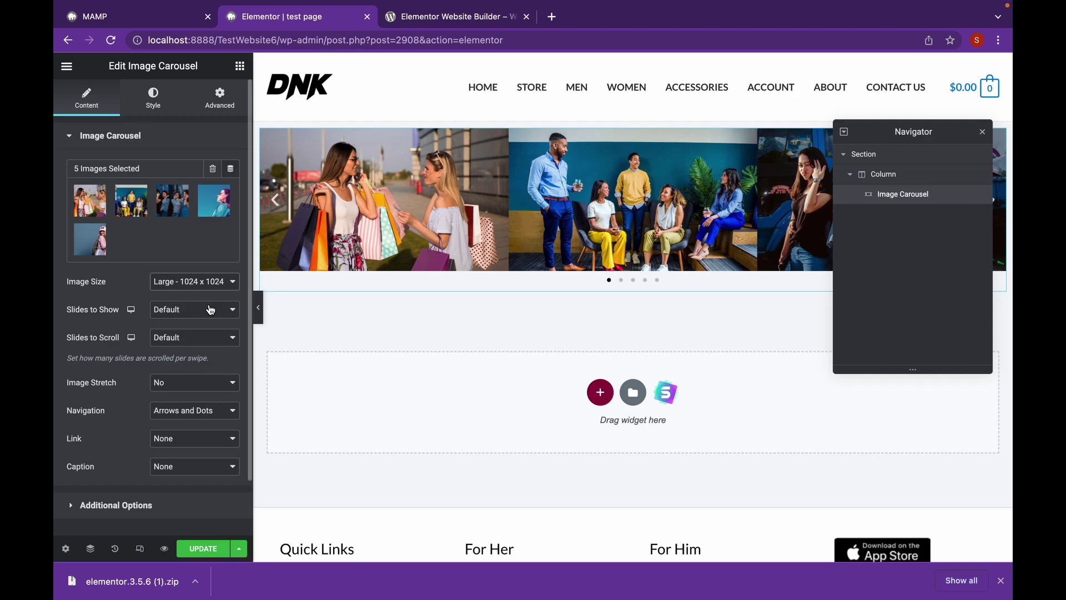
{"action": "left_click", "coordinate": [209, 309]}
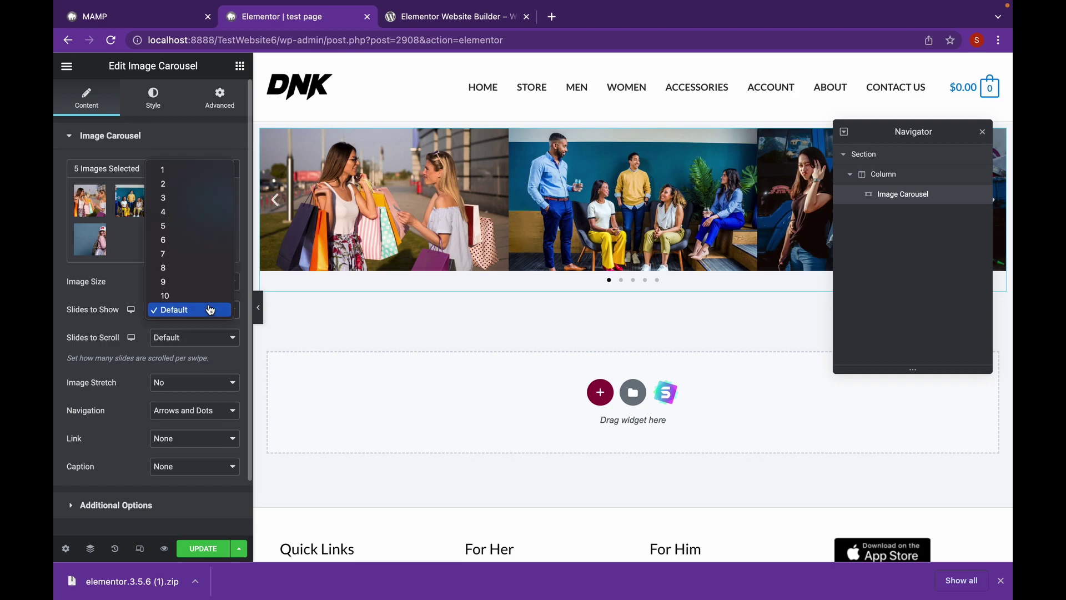
{"action": "left_click", "coordinate": [204, 177]}
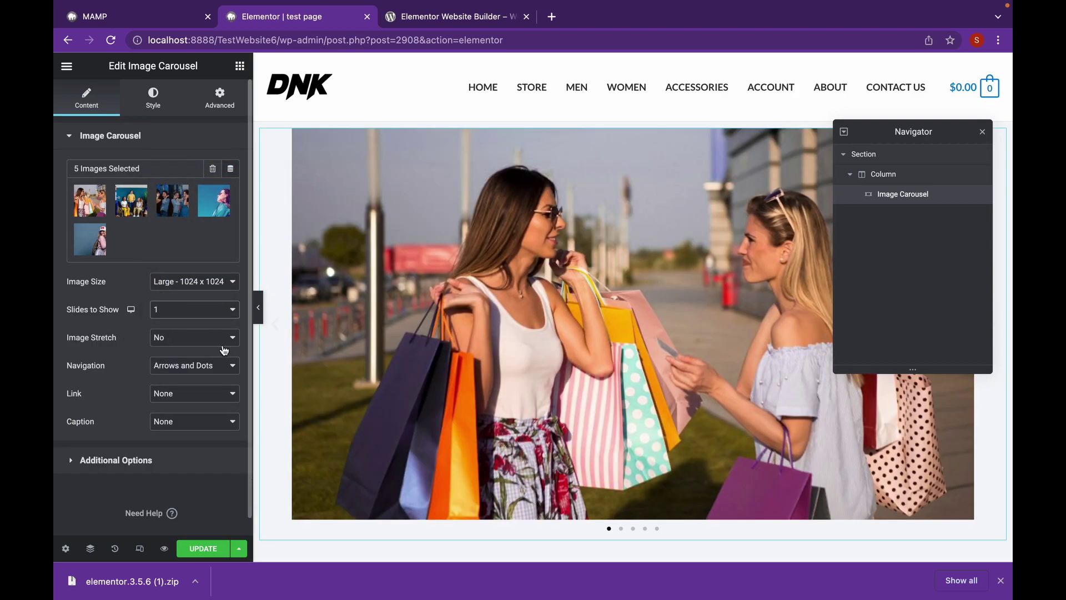
{"action": "left_click", "coordinate": [223, 345]}
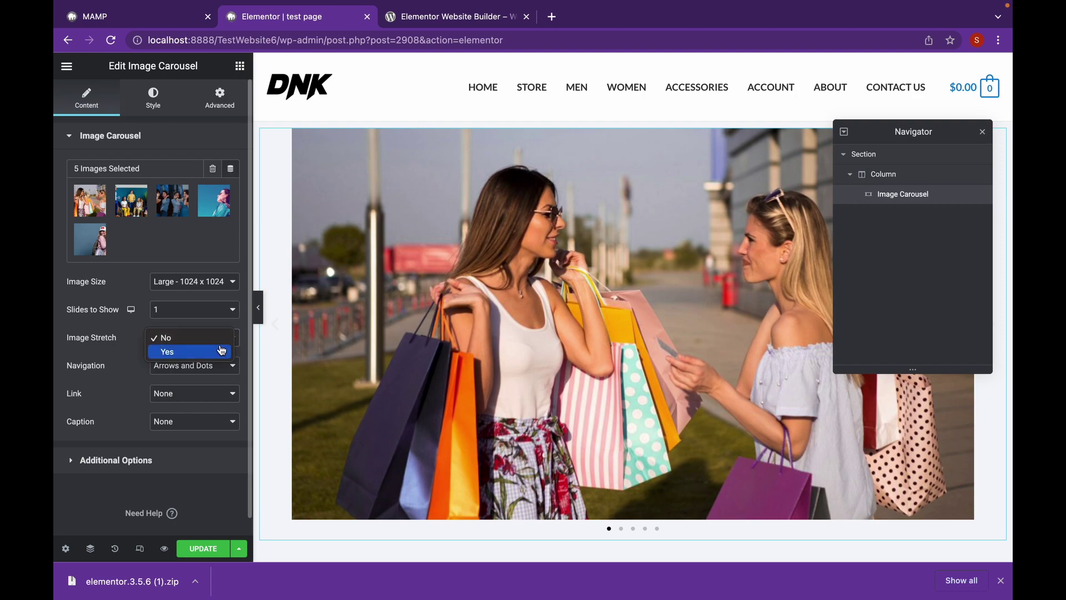
{"action": "left_click", "coordinate": [220, 351]}
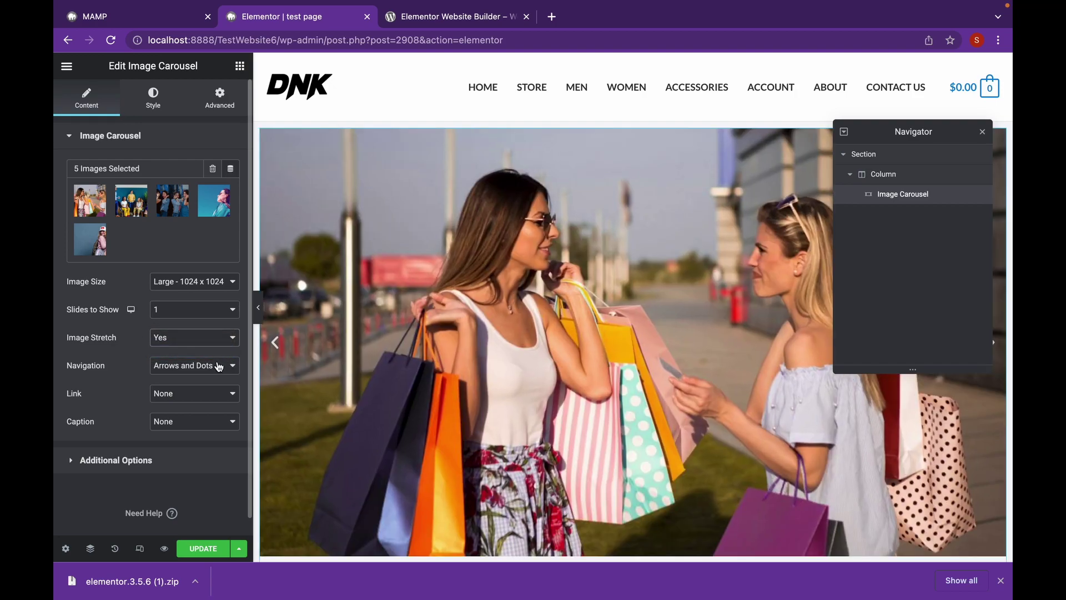
{"action": "left_click", "coordinate": [219, 367]}
{"action": "left_click", "coordinate": [211, 407]}
{"action": "scroll", "coordinate": [208, 404], "scroll_direction": "down", "scroll_amount": 1}
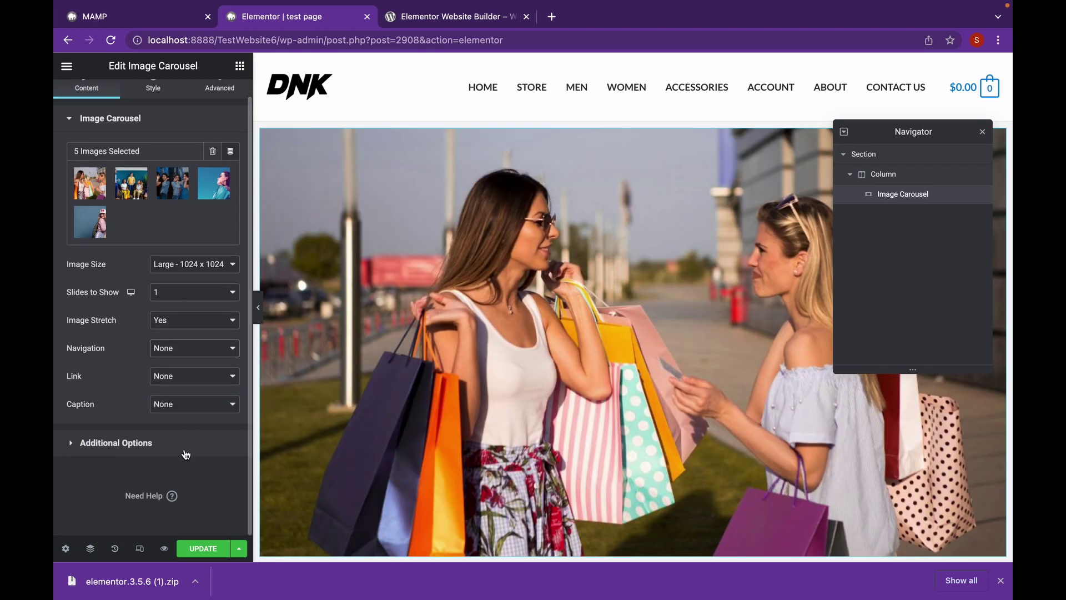
In Additional Options, set Pause on Hover and Pause on Interaction to No.
{"action": "left_click", "coordinate": [184, 446]}
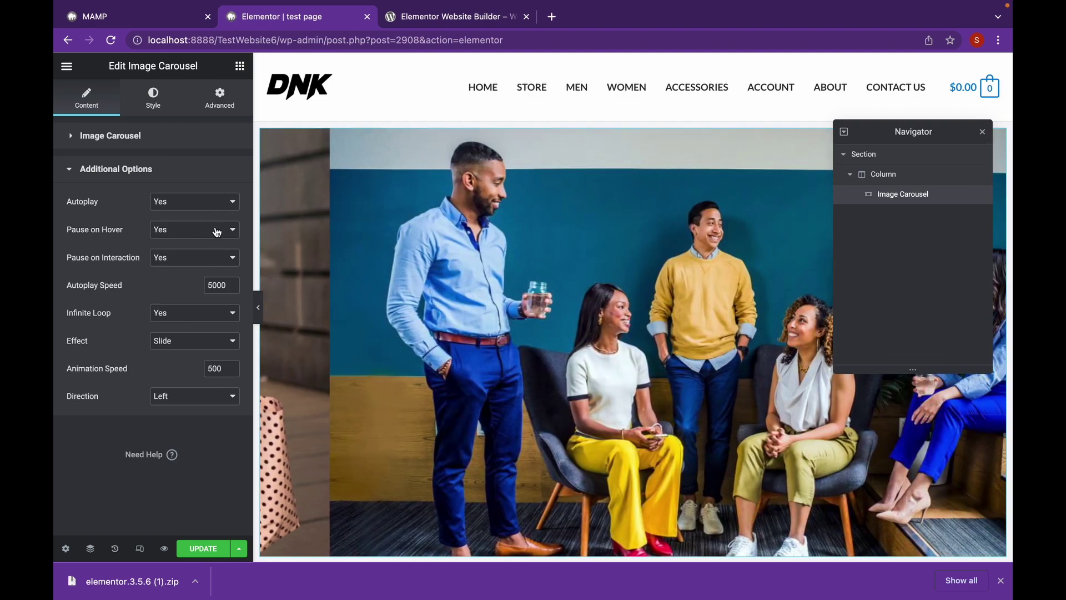
{"action": "left_click", "coordinate": [213, 231]}
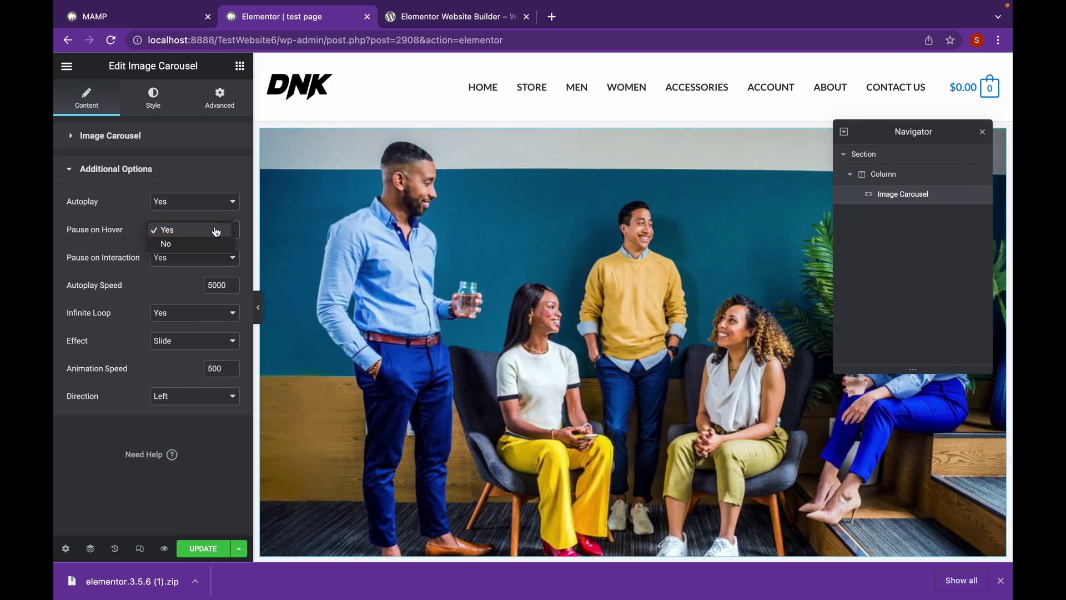
{"action": "left_click", "coordinate": [214, 263]}
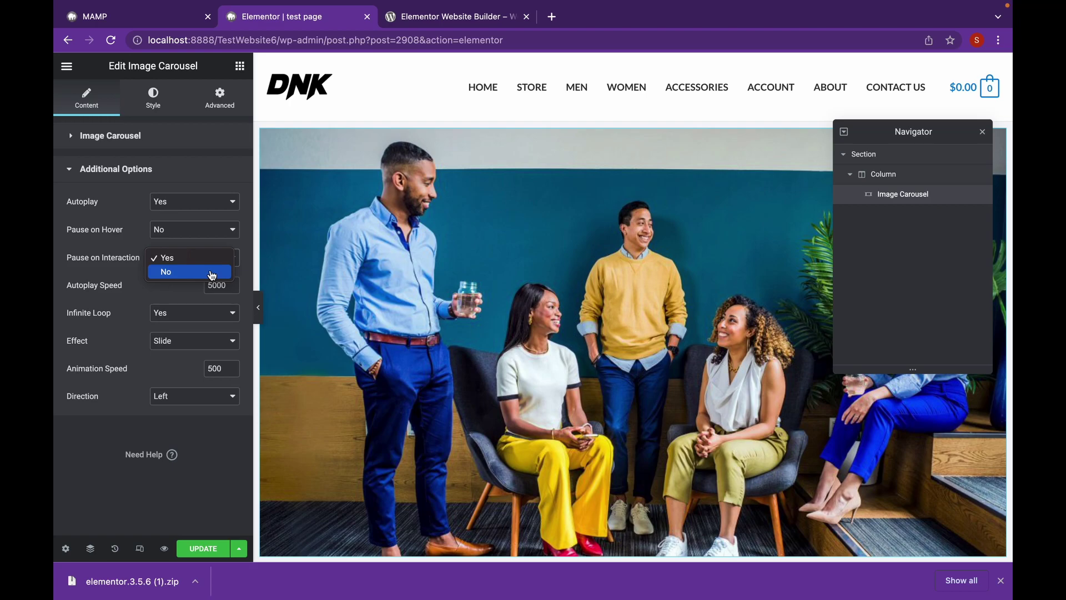
{"action": "left_click", "coordinate": [211, 272]}
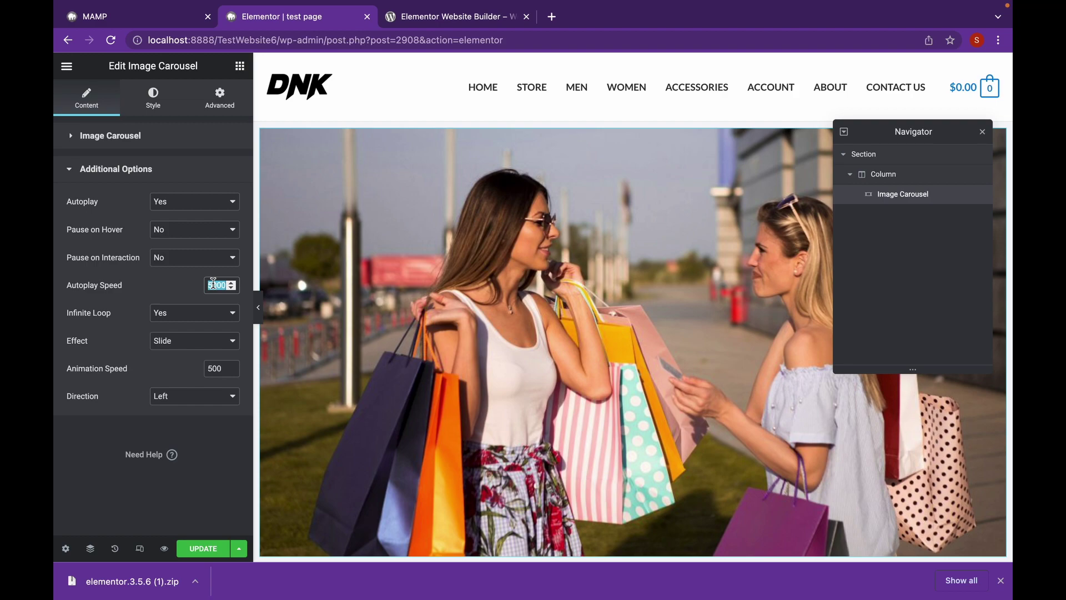
{"action": "type", "text": "2000"}
Set the transition effect to Slide, after briefly trying Fade, with direction Right.
{"action": "left_click", "coordinate": [224, 347]}
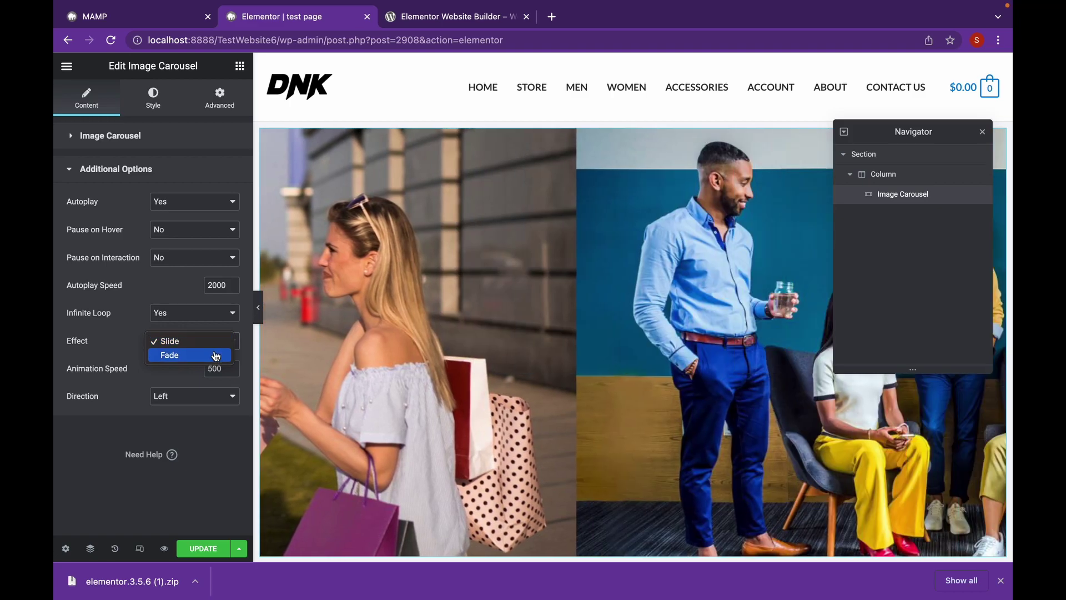
{"action": "left_click", "coordinate": [219, 355]}
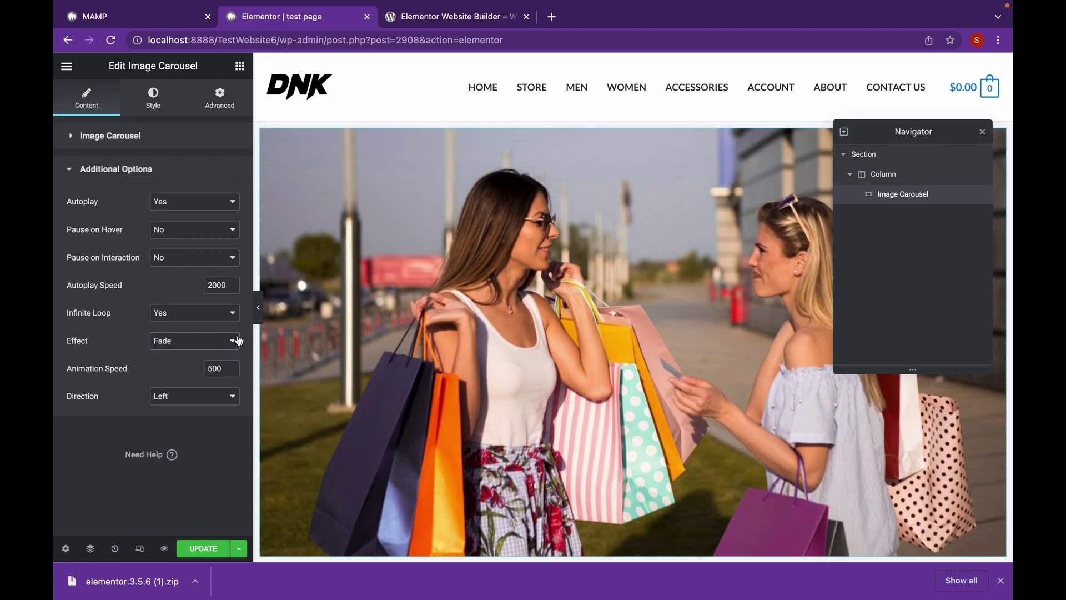
{"action": "left_click", "coordinate": [236, 340]}
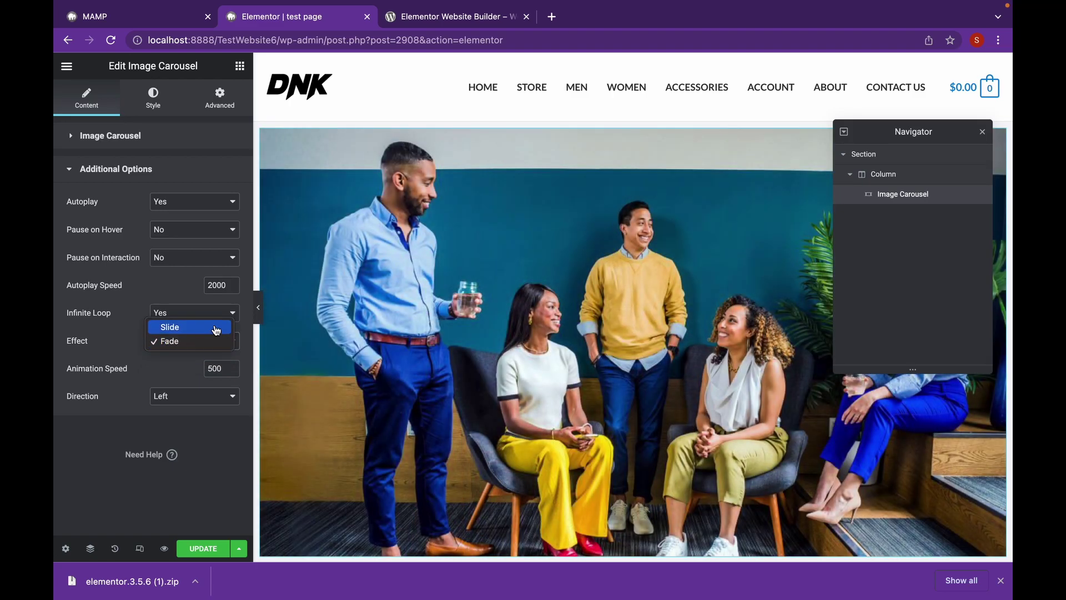
{"action": "left_click", "coordinate": [215, 328]}
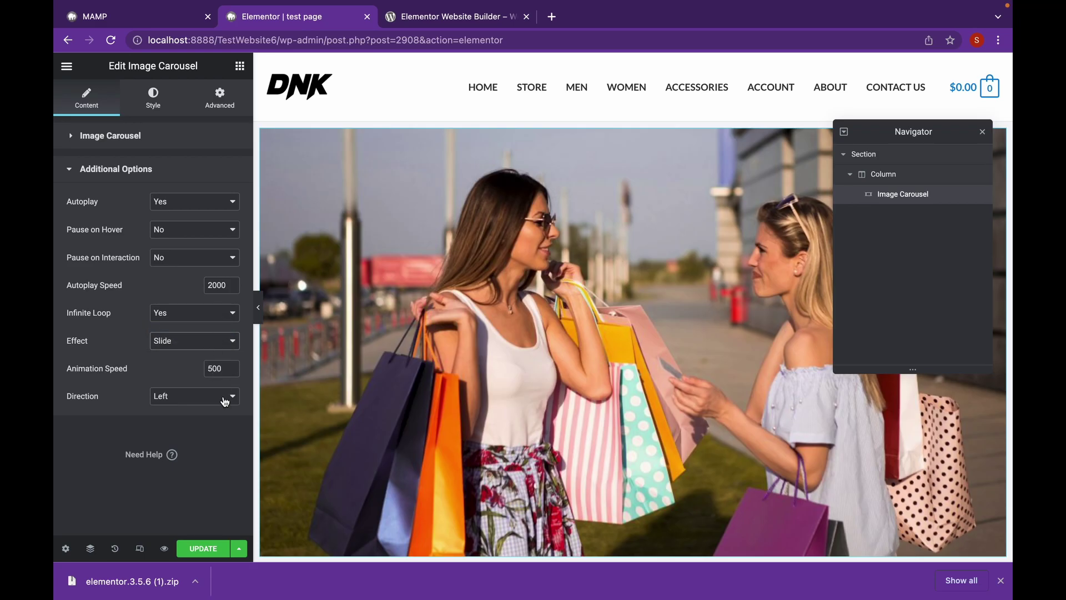
{"action": "left_click", "coordinate": [226, 403]}
{"action": "left_click", "coordinate": [219, 408]}
{"action": "scroll", "coordinate": [402, 338], "scroll_direction": "down", "scroll_amount": 1}
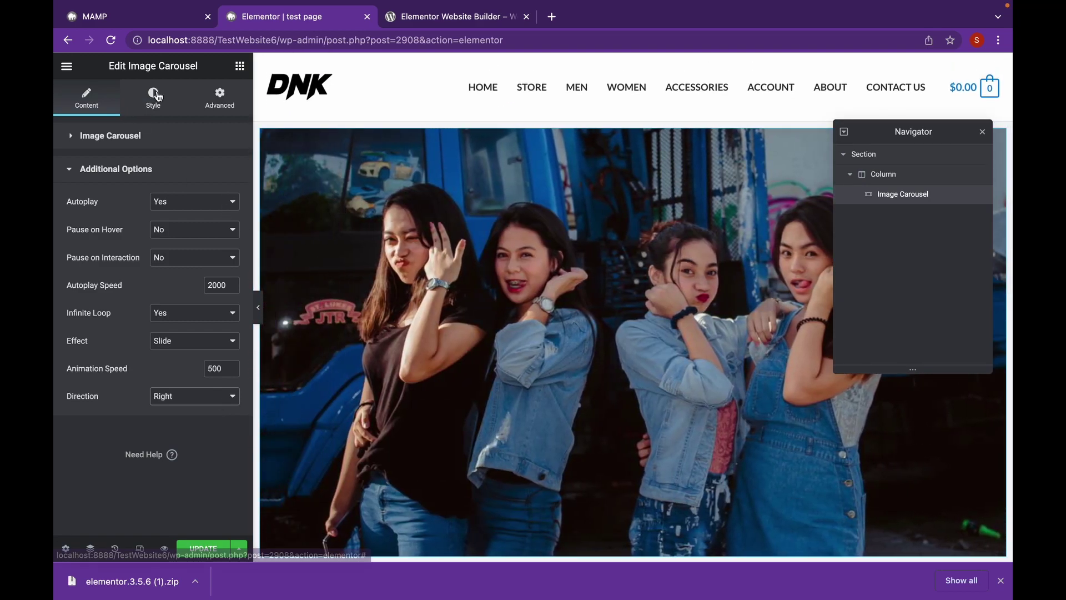
{"action": "left_click", "coordinate": [157, 97]}
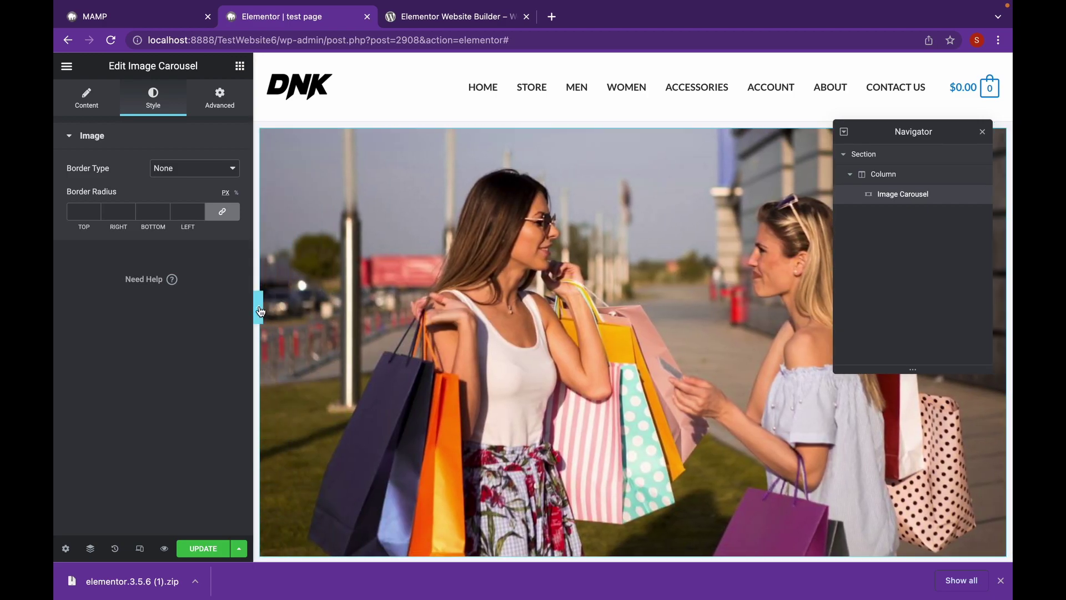
Preview the carousel with the panel collapsed, dismiss the download bar, and reopen the panel.
{"action": "left_click", "coordinate": [259, 311]}
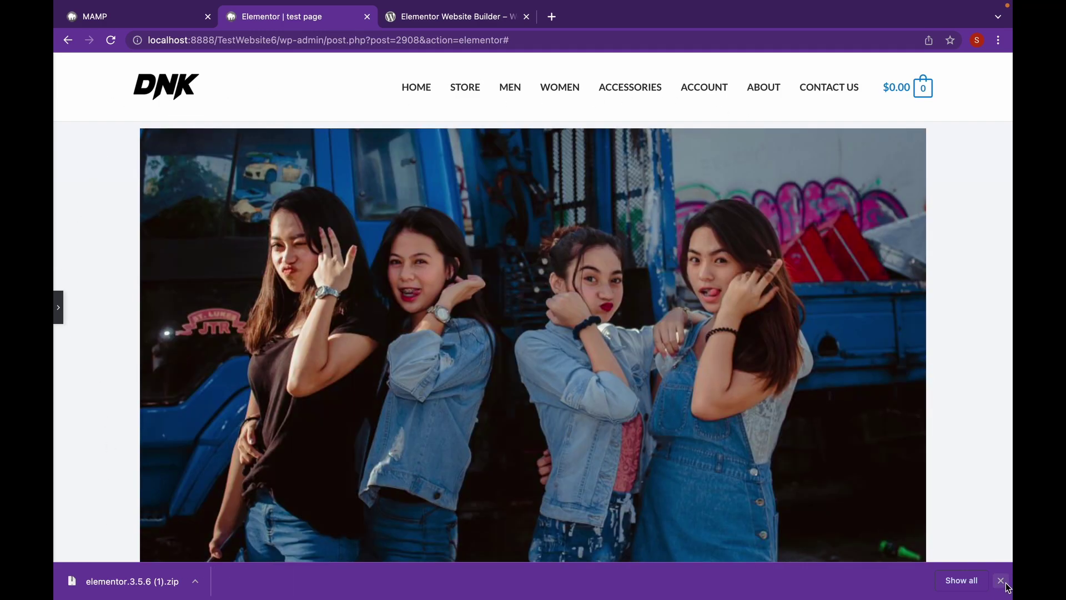
{"action": "left_click", "coordinate": [1002, 580]}
{"action": "left_click", "coordinate": [58, 321]}
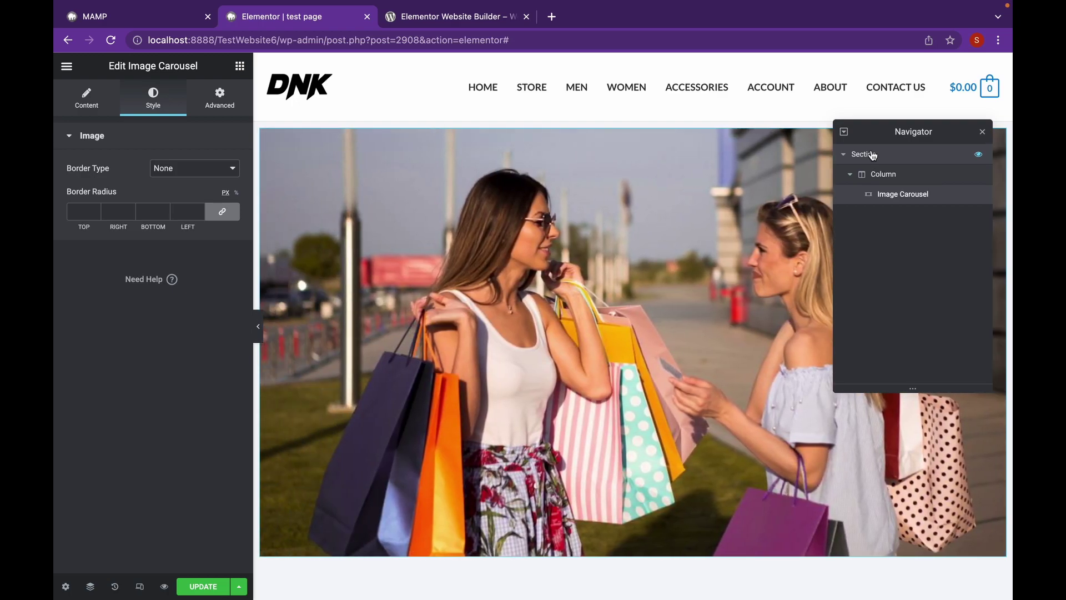
Set the carousel section's width to 1600 and check it in a collapsed-panel preview.
{"action": "left_click", "coordinate": [873, 155]}
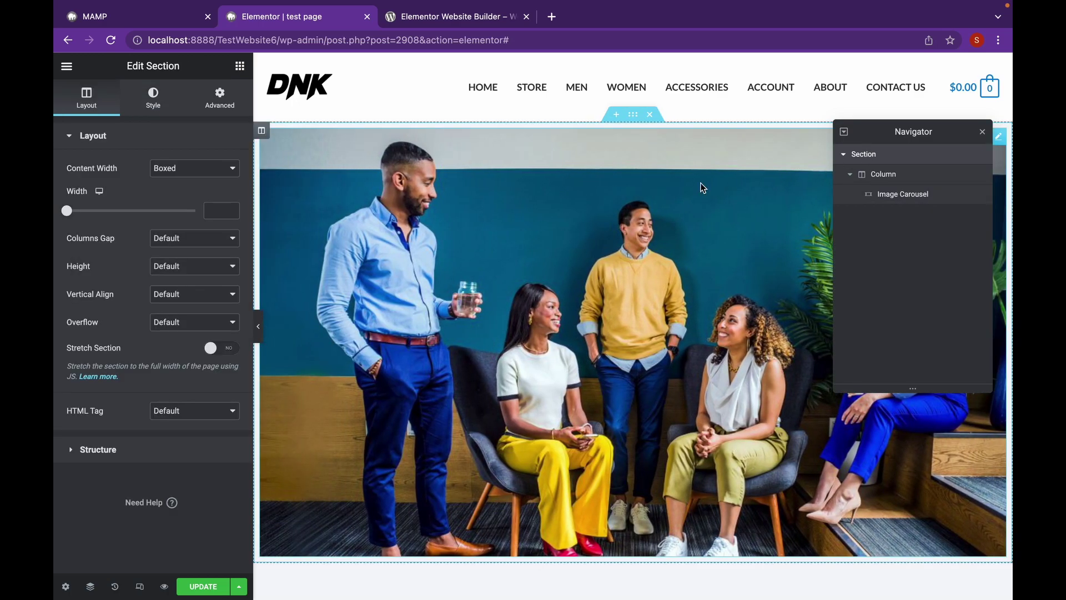
{"action": "left_click_drag", "start_coordinate": [68, 213], "coordinate": [249, 222]}
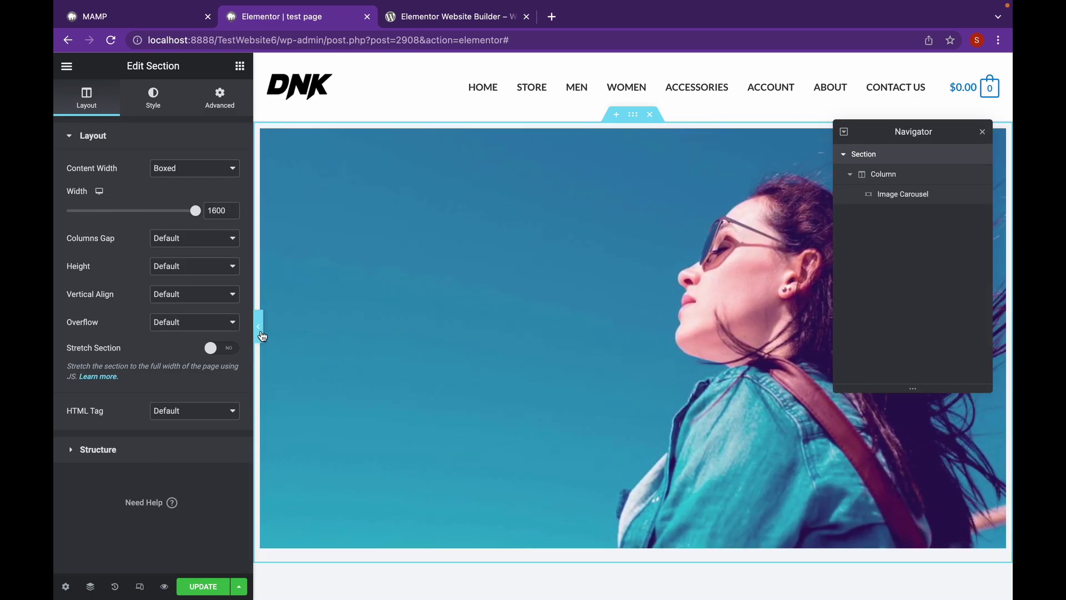
{"action": "left_click", "coordinate": [259, 333]}
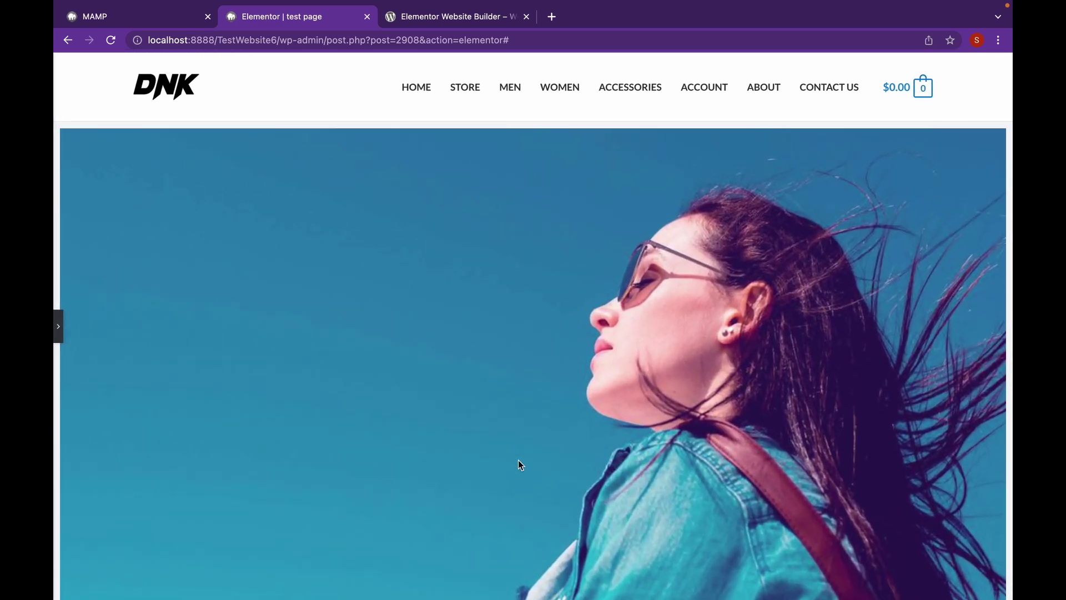
{"action": "scroll", "coordinate": [519, 462], "scroll_direction": "down", "scroll_amount": 3}
{"action": "scroll", "coordinate": [519, 459], "scroll_direction": "up", "scroll_amount": 3}
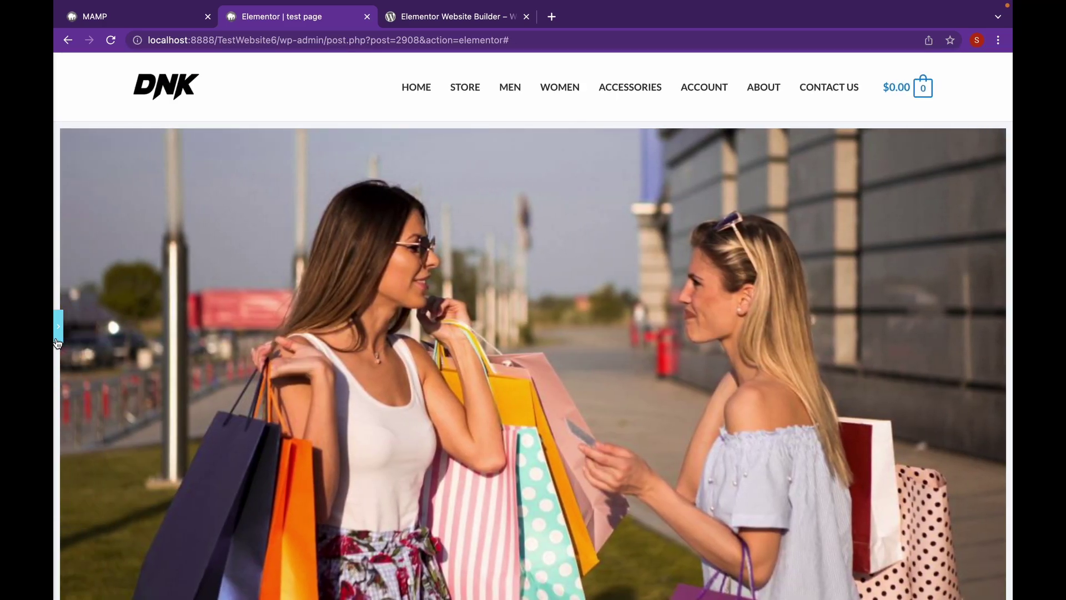
{"action": "left_click", "coordinate": [57, 329]}
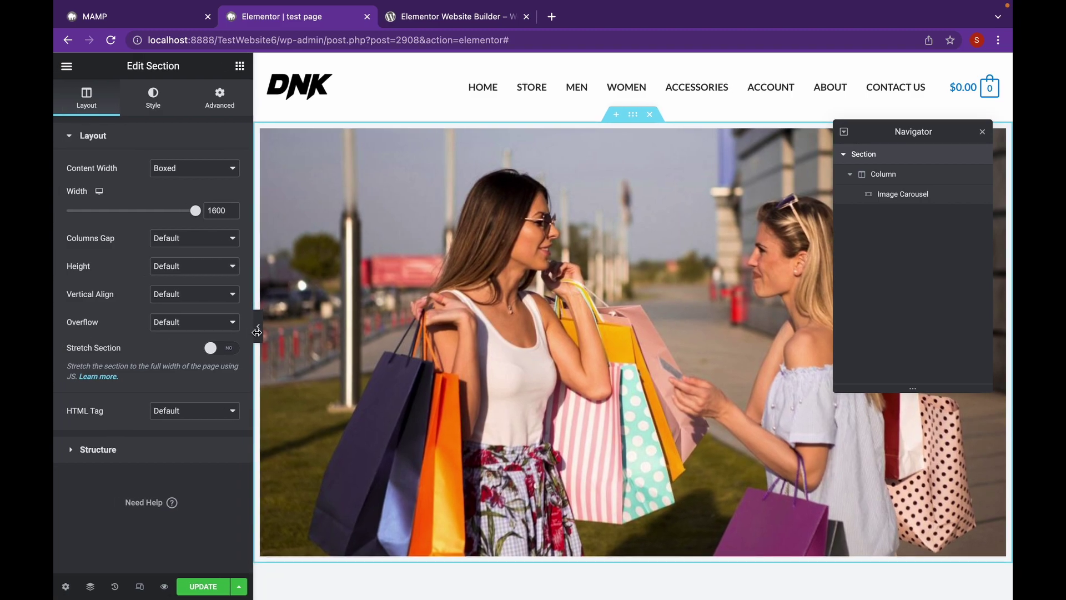
Drag a Heading widget onto the page below the carousel.
{"action": "left_click", "coordinate": [246, 68]}
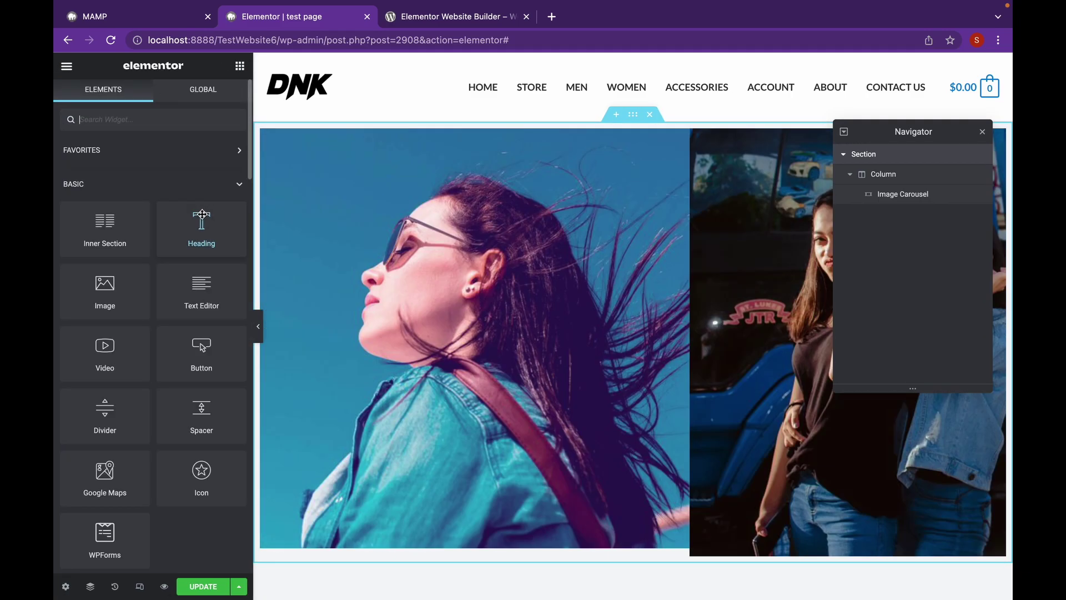
{"action": "left_click_drag", "start_coordinate": [201, 227], "coordinate": [451, 522]}
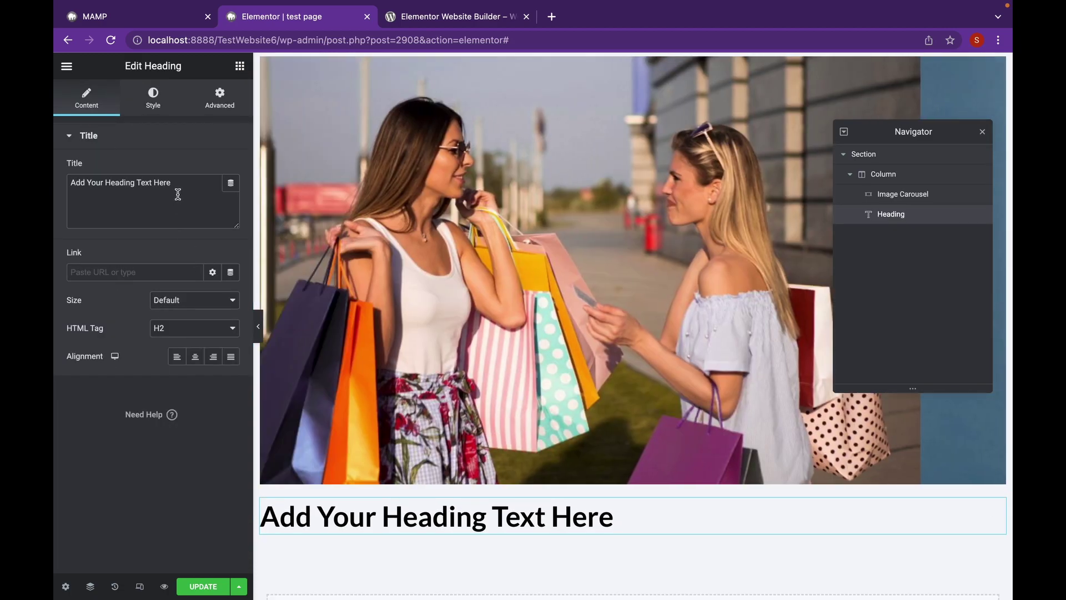
{"action": "left_click_drag", "start_coordinate": [174, 184], "coordinate": [55, 191]}
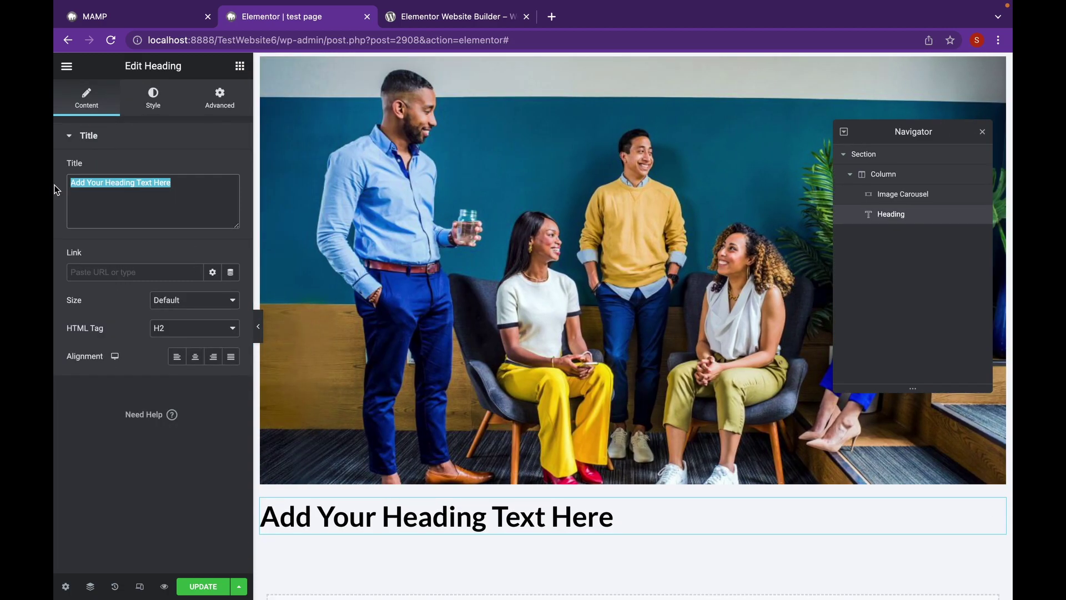
{"action": "type", "text": "Shopping at"}
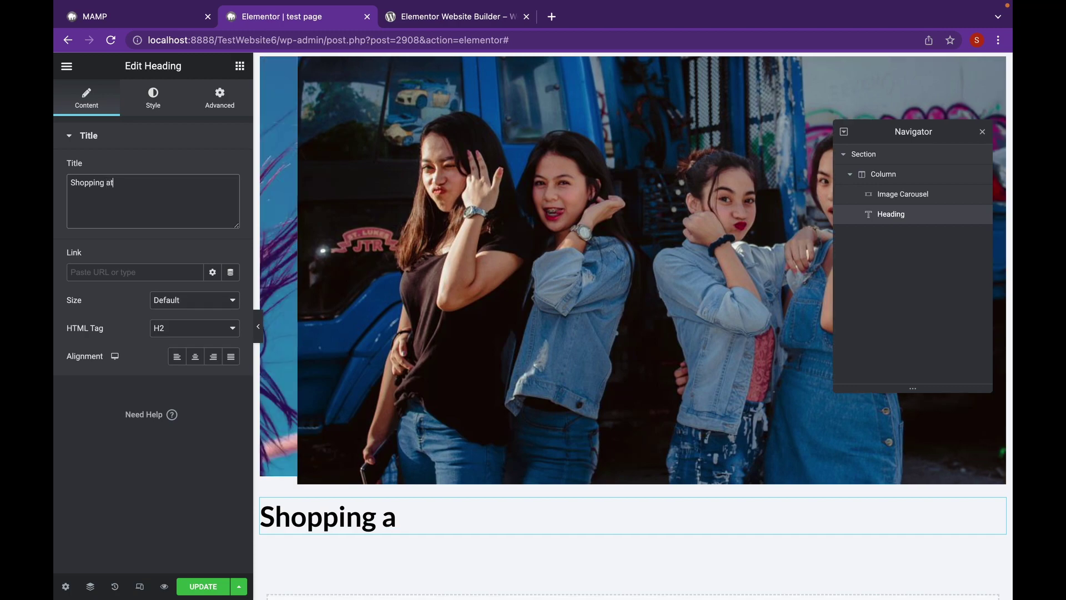
{"action": "type", "text": " its Best"}
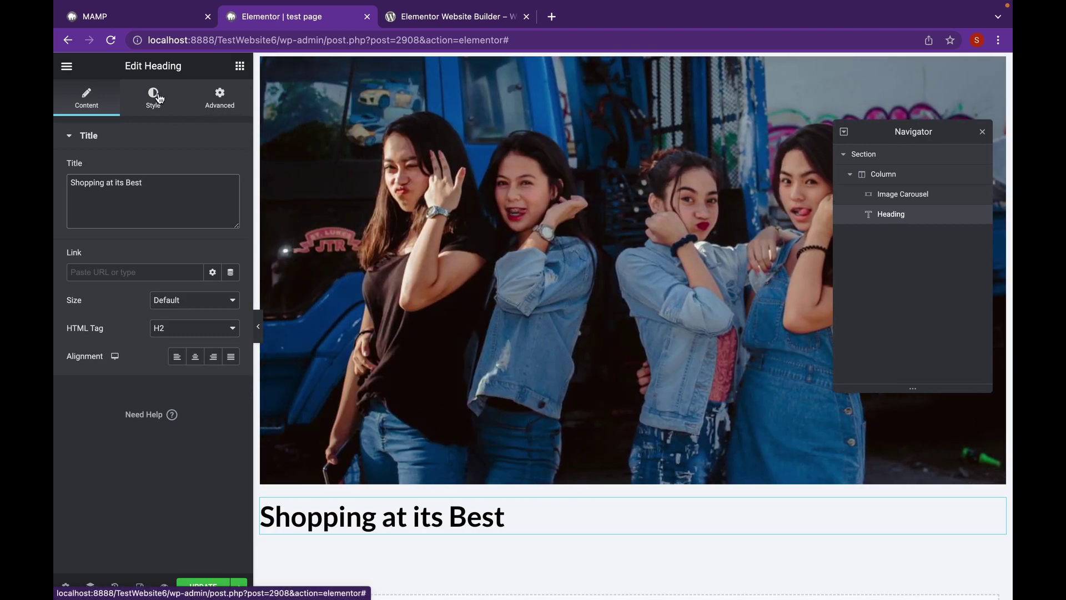
Make the Shopping at its Best heading white with a typography size of about 71px.
{"action": "left_click", "coordinate": [157, 97]}
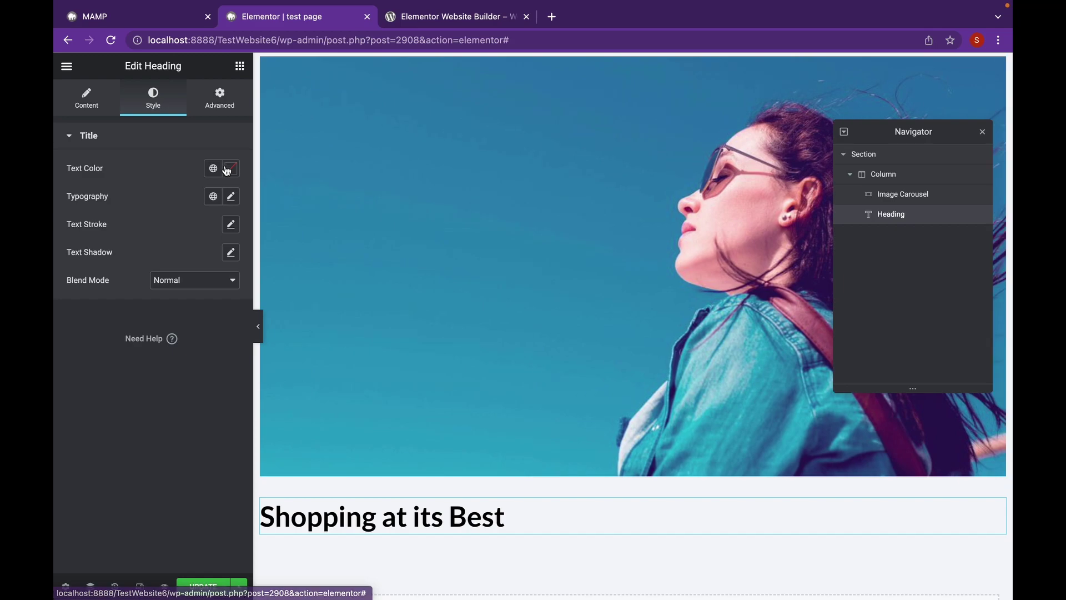
{"action": "left_click", "coordinate": [231, 169]}
{"action": "left_click_drag", "start_coordinate": [107, 286], "coordinate": [74, 209]}
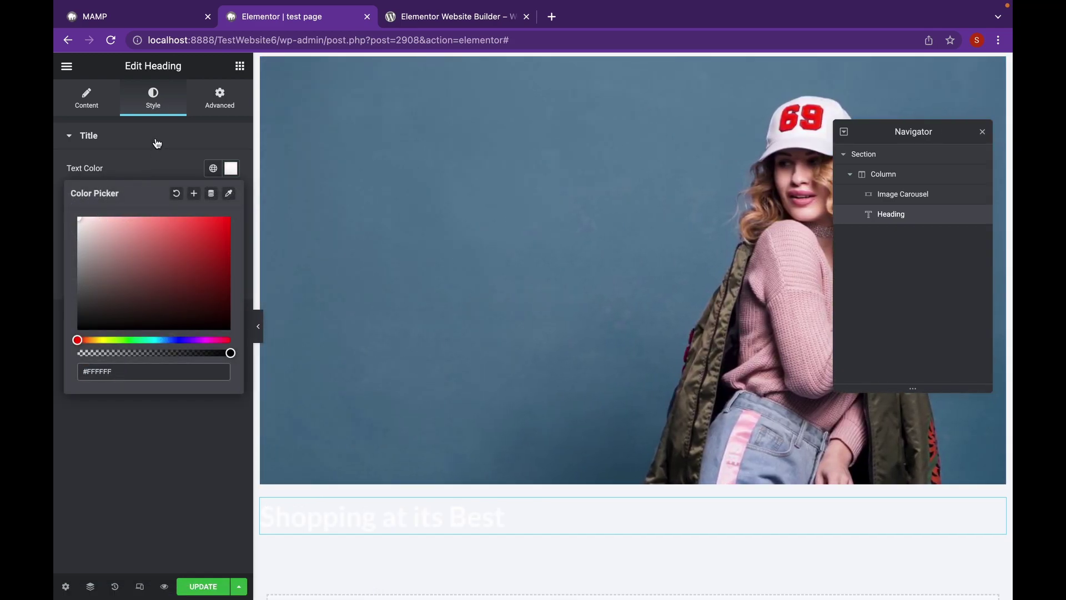
{"action": "left_click", "coordinate": [157, 144]}
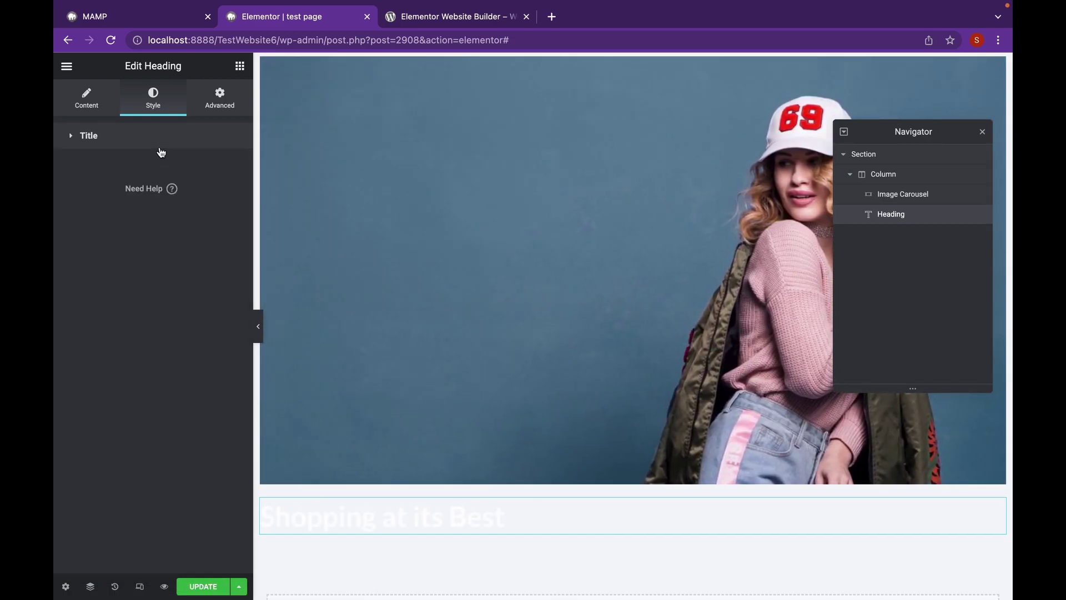
{"action": "left_click", "coordinate": [160, 141]}
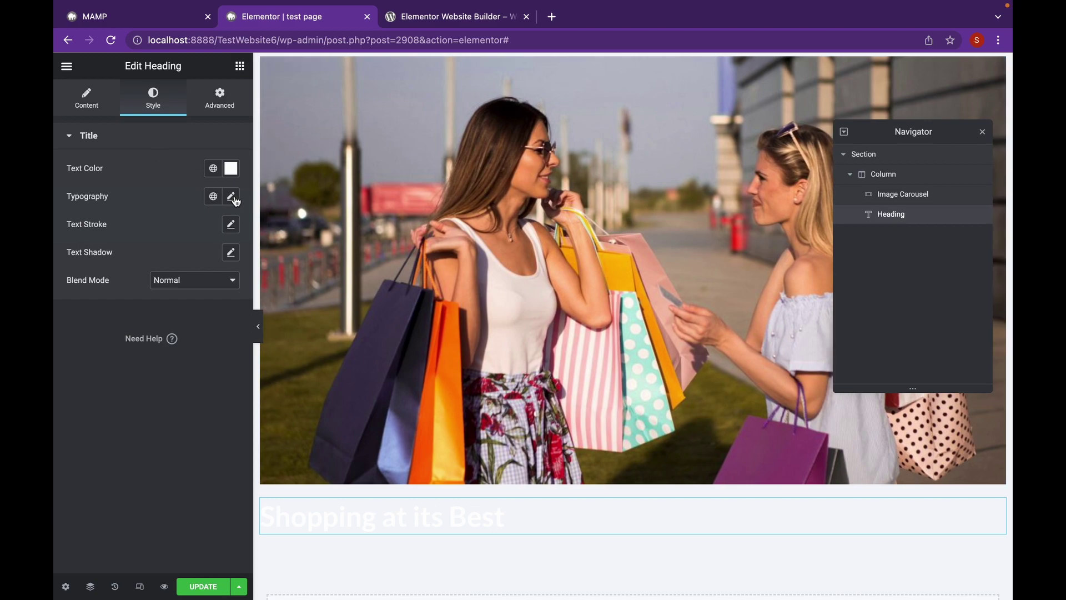
{"action": "left_click", "coordinate": [233, 198]}
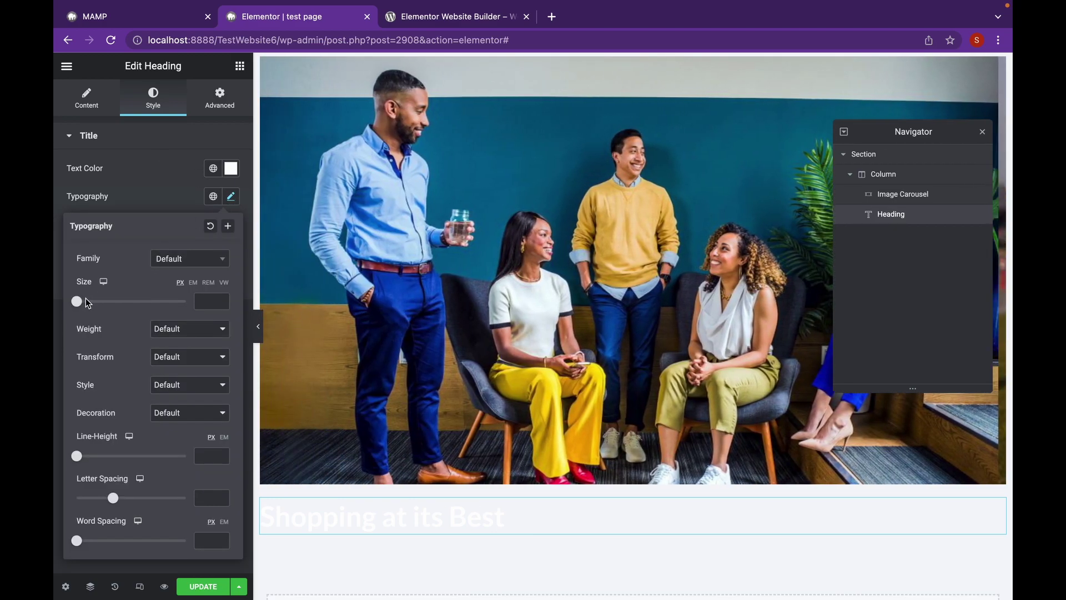
{"action": "left_click_drag", "start_coordinate": [76, 301], "coordinate": [124, 303]}
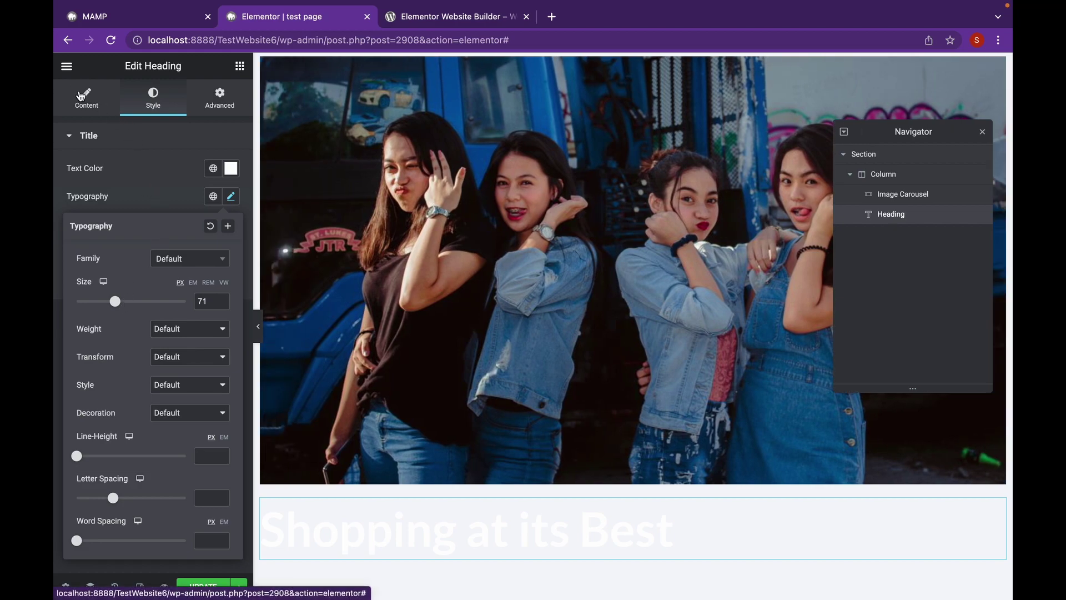
Centre-align the Shopping at its Best heading.
{"action": "left_click", "coordinate": [77, 94]}
{"action": "left_click", "coordinate": [196, 357]}
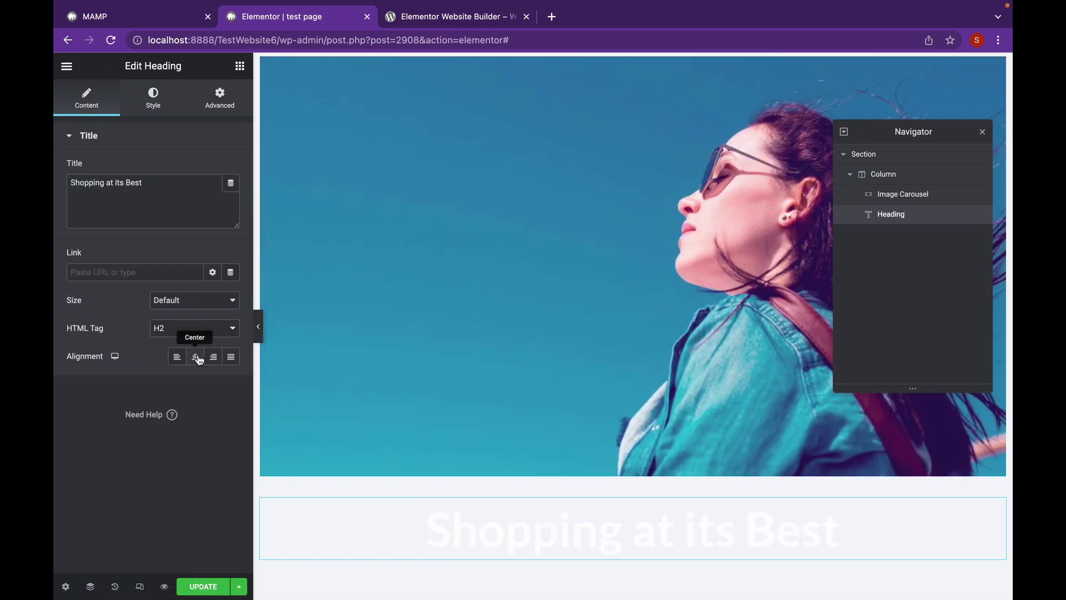
{"action": "left_click", "coordinate": [153, 100]}
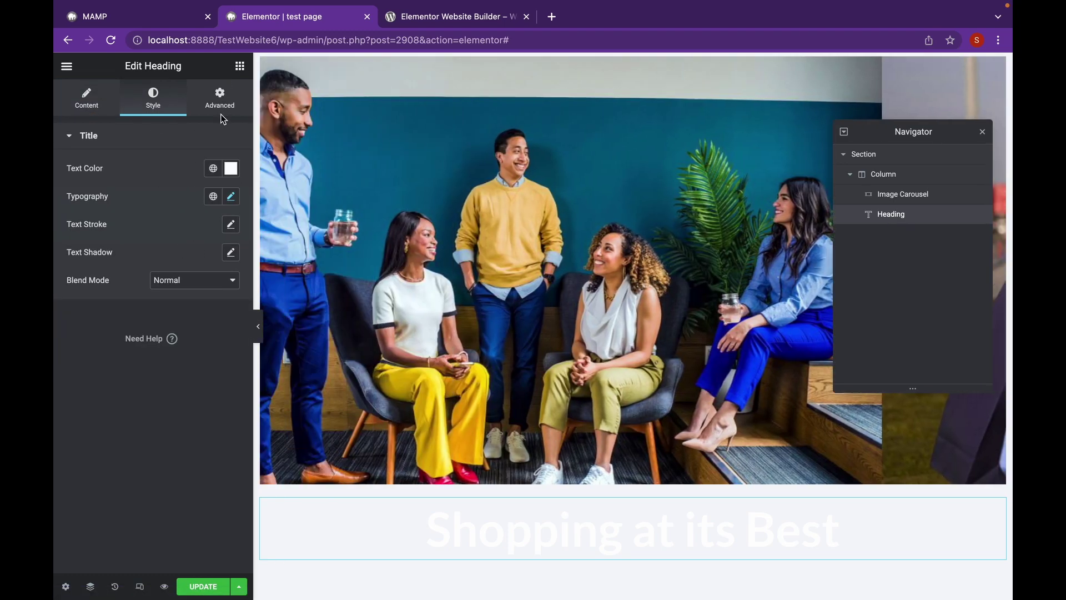
Set the heading's Position to Absolute.
{"action": "left_click", "coordinate": [220, 105]}
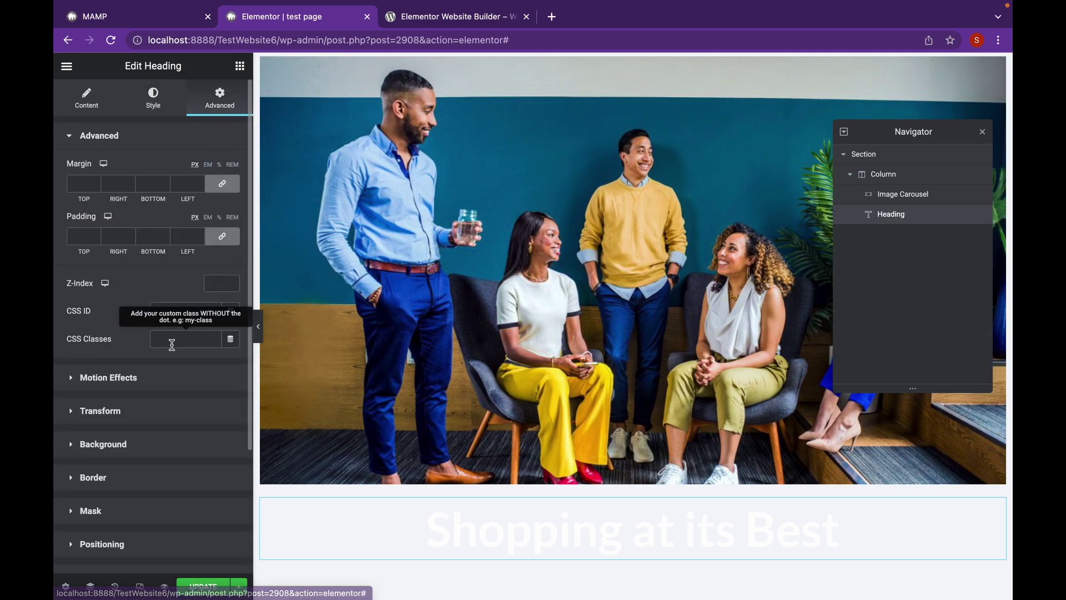
{"action": "scroll", "coordinate": [167, 375], "scroll_direction": "down", "scroll_amount": 2}
{"action": "left_click", "coordinate": [166, 385]}
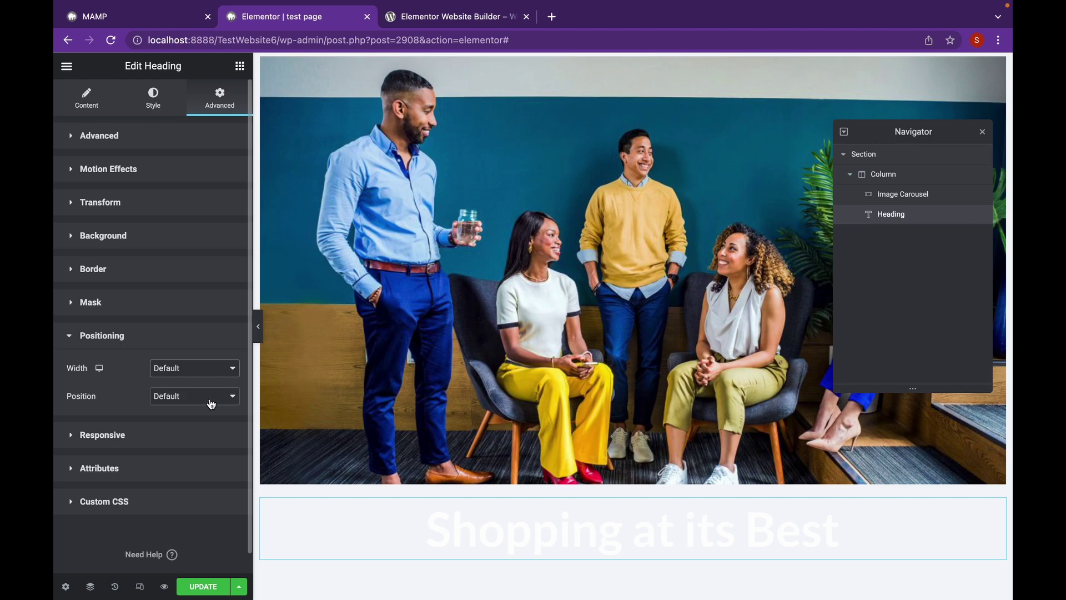
{"action": "left_click", "coordinate": [210, 397]}
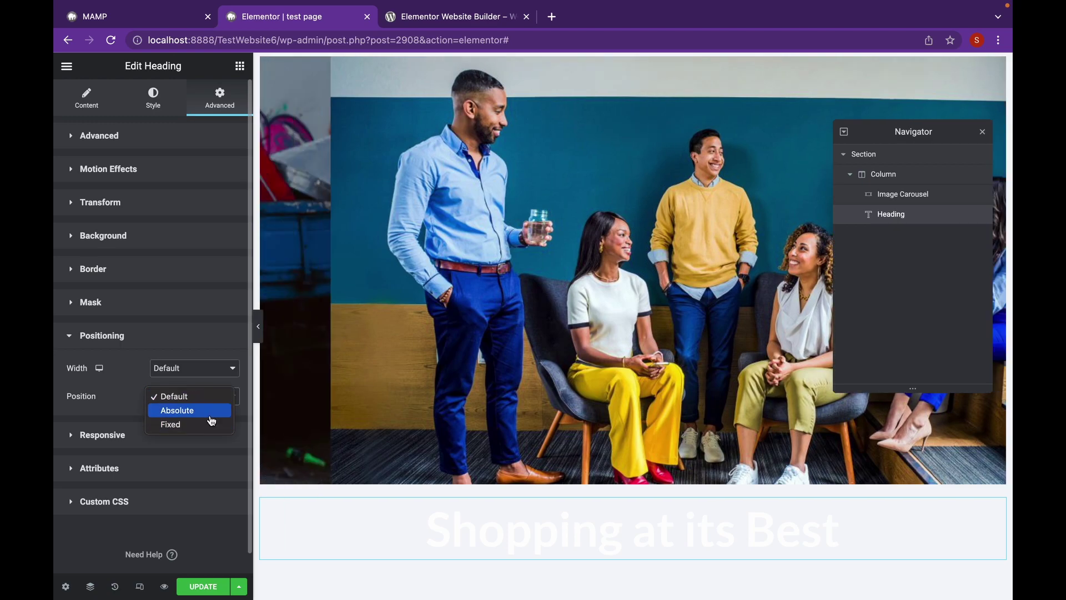
{"action": "left_click", "coordinate": [208, 409]}
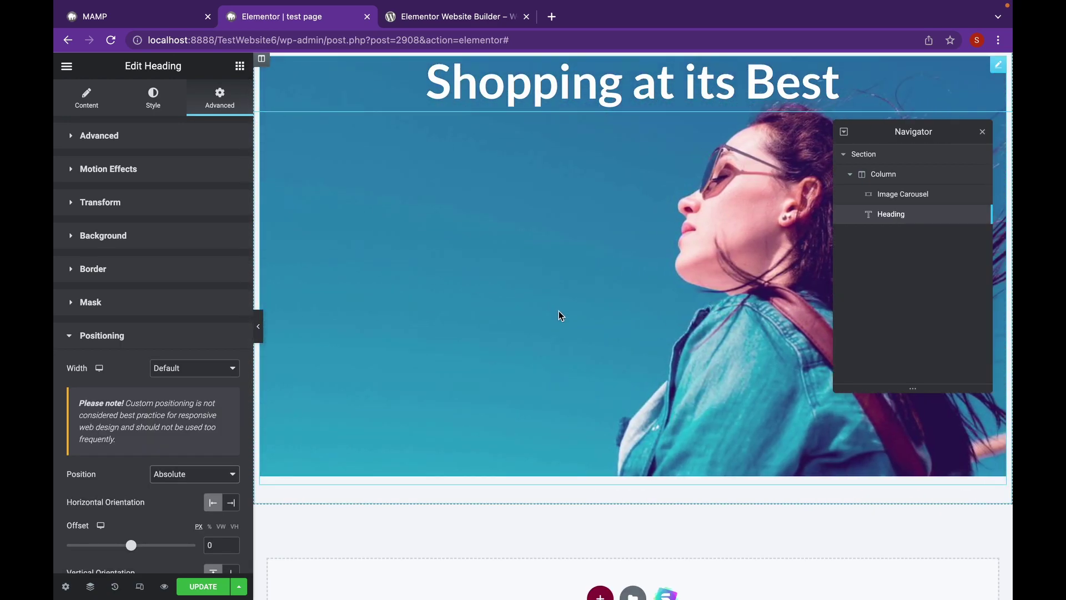
{"action": "scroll", "coordinate": [537, 337], "scroll_direction": "down", "scroll_amount": 2}
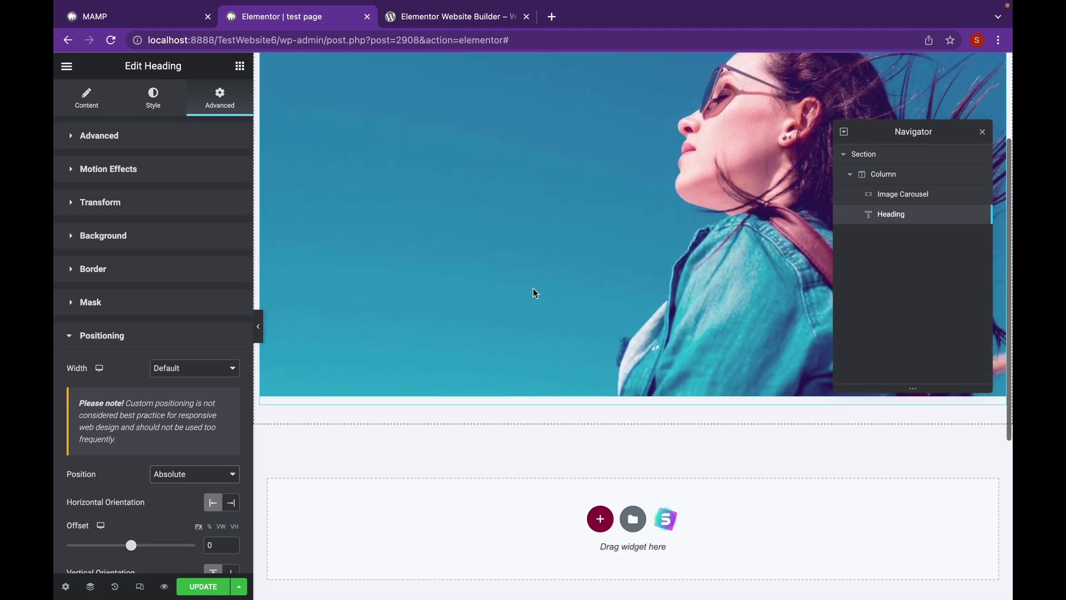
{"action": "scroll", "coordinate": [500, 300], "scroll_direction": "up", "scroll_amount": 3}
{"action": "scroll", "coordinate": [196, 396], "scroll_direction": "down", "scroll_amount": 5}
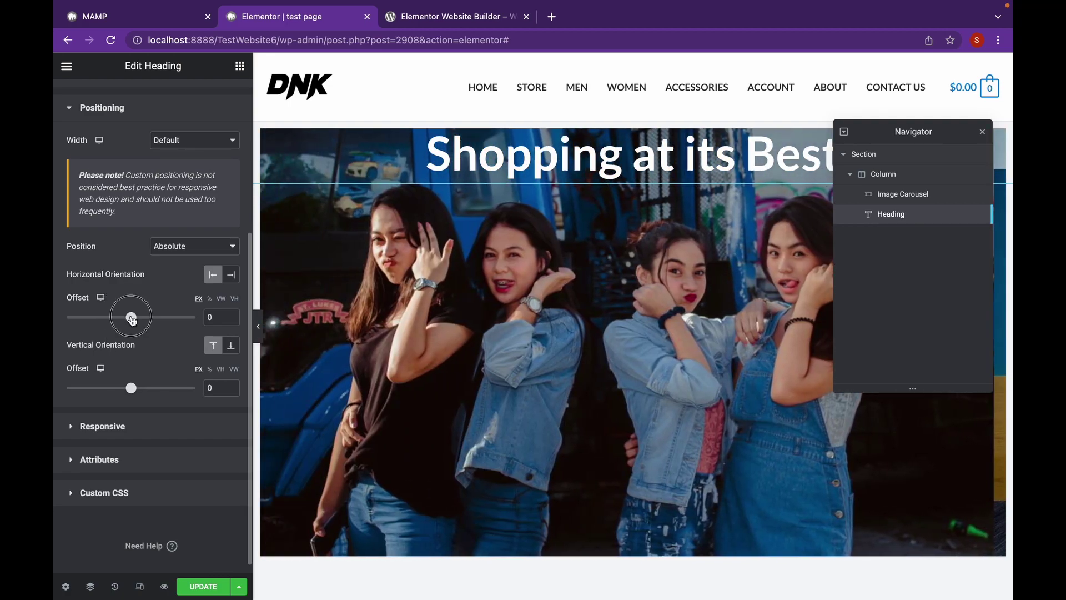
Keep the heading's horizontal offset at 0 and set its vertical offset to about 207.
{"action": "left_click_drag", "start_coordinate": [131, 319], "coordinate": [134, 319]}
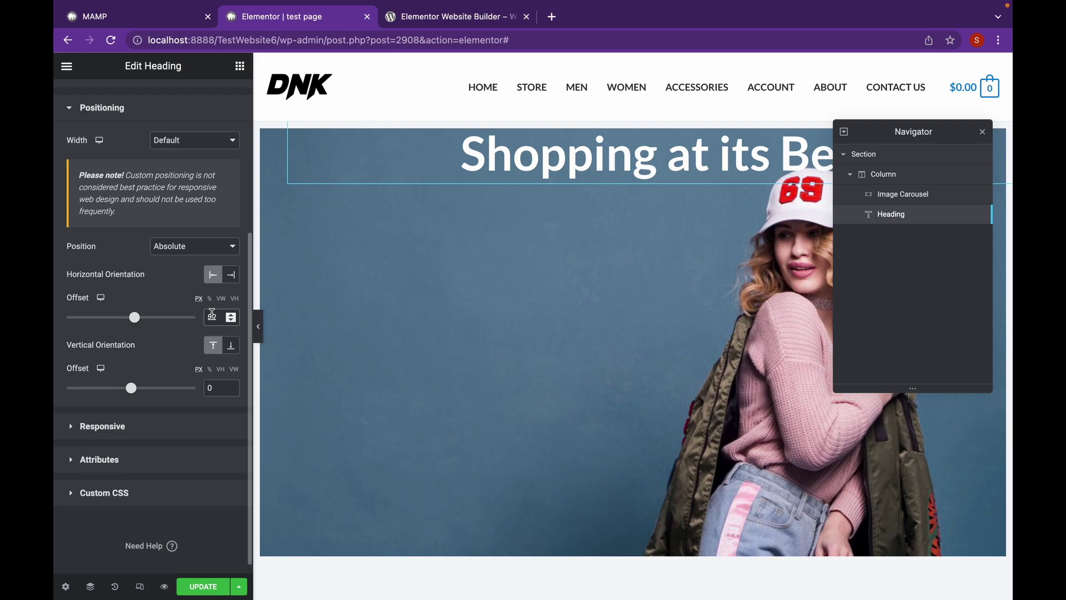
{"action": "left_click", "coordinate": [211, 317]}
{"action": "type", "text": "502"}
{"action": "key", "text": "BackSpace"}
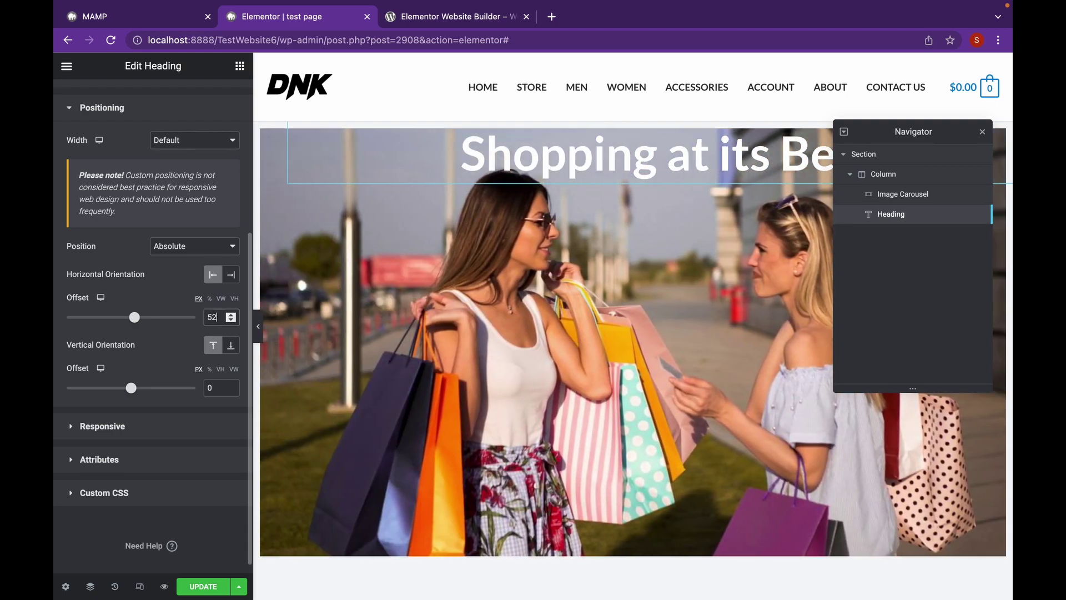
{"action": "key", "text": "BackSpace"}
{"action": "key", "text": "BackSpace"}
{"action": "type", "text": "0"}
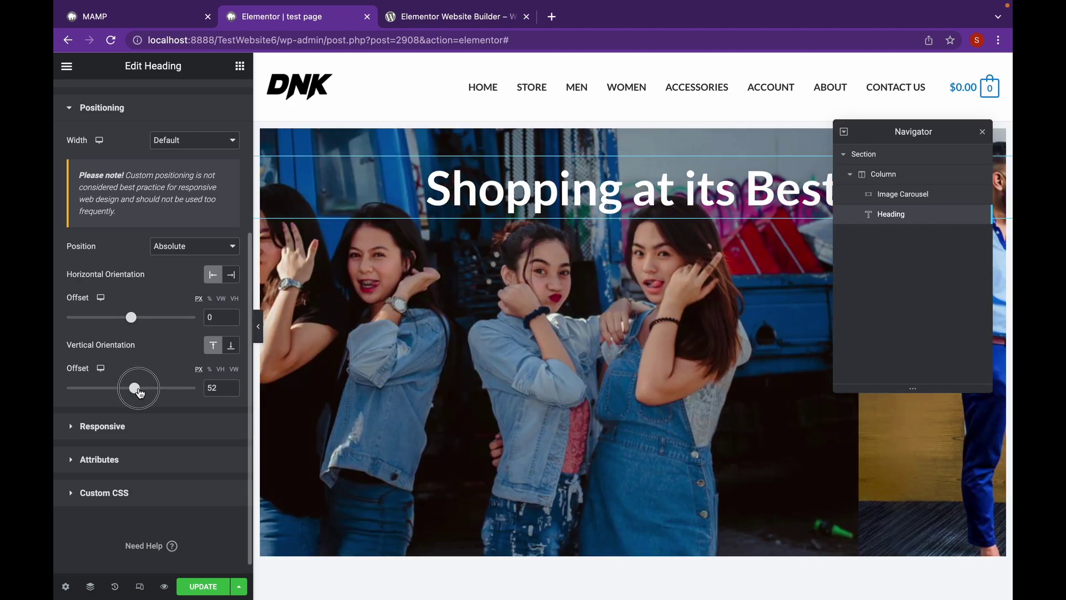
{"action": "left_click_drag", "start_coordinate": [135, 390], "coordinate": [144, 393]}
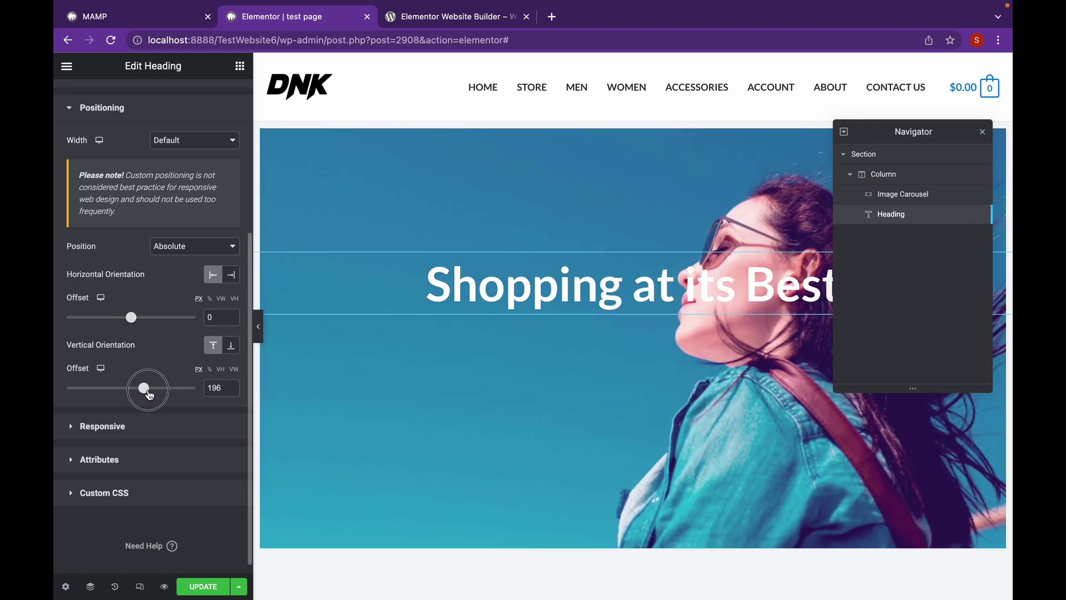
{"action": "left_click_drag", "start_coordinate": [145, 394], "coordinate": [149, 393]}
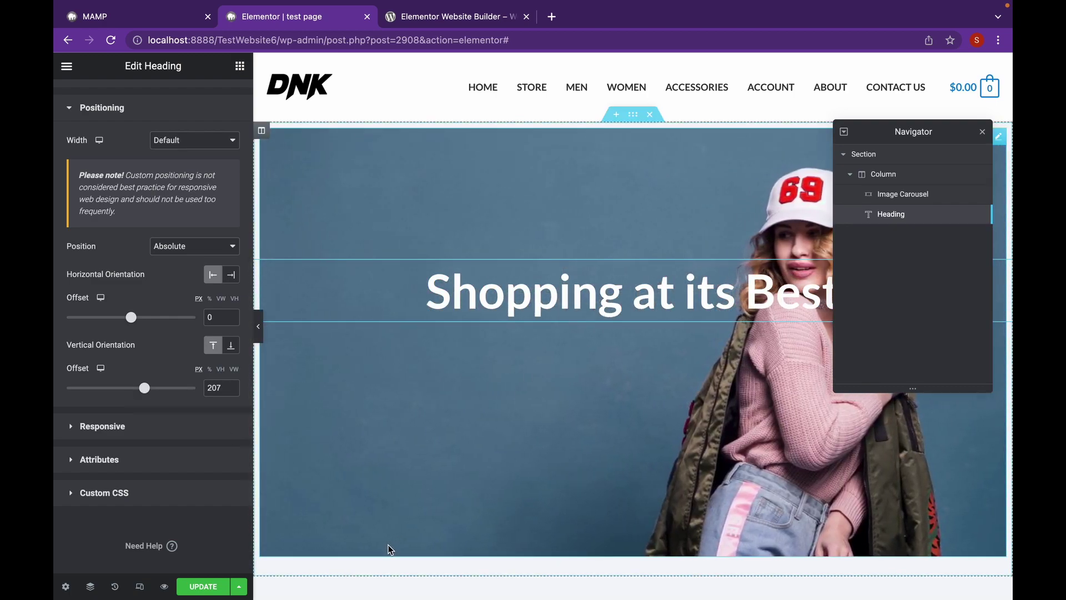
{"action": "scroll", "coordinate": [387, 547], "scroll_direction": "down", "scroll_amount": 2}
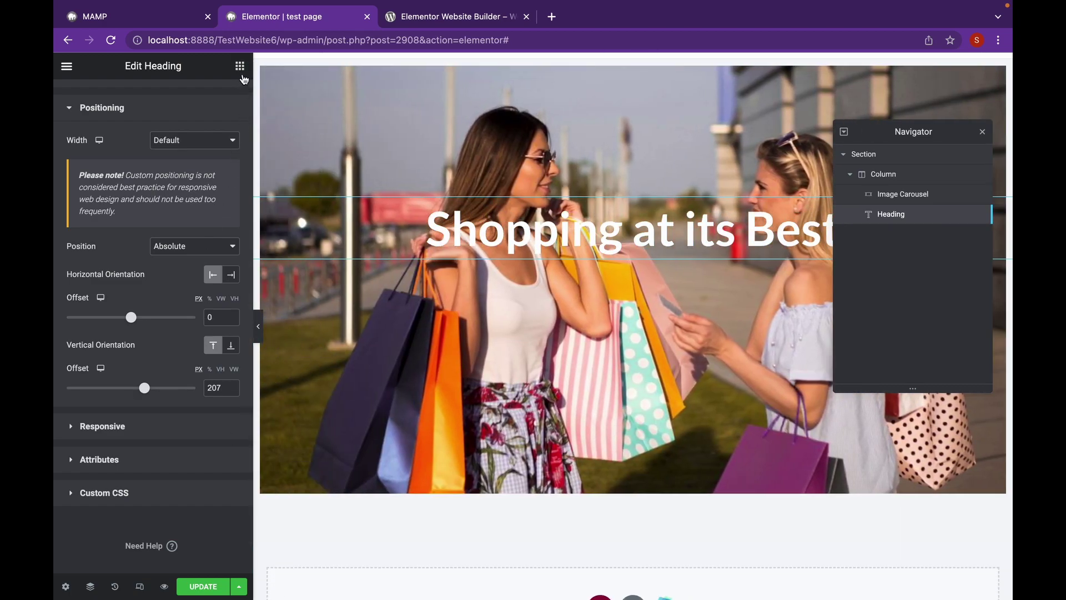
Add an H3 heading below the carousel reading 'Shop for the best deals and avail major discounts'.
{"action": "left_click", "coordinate": [240, 66]}
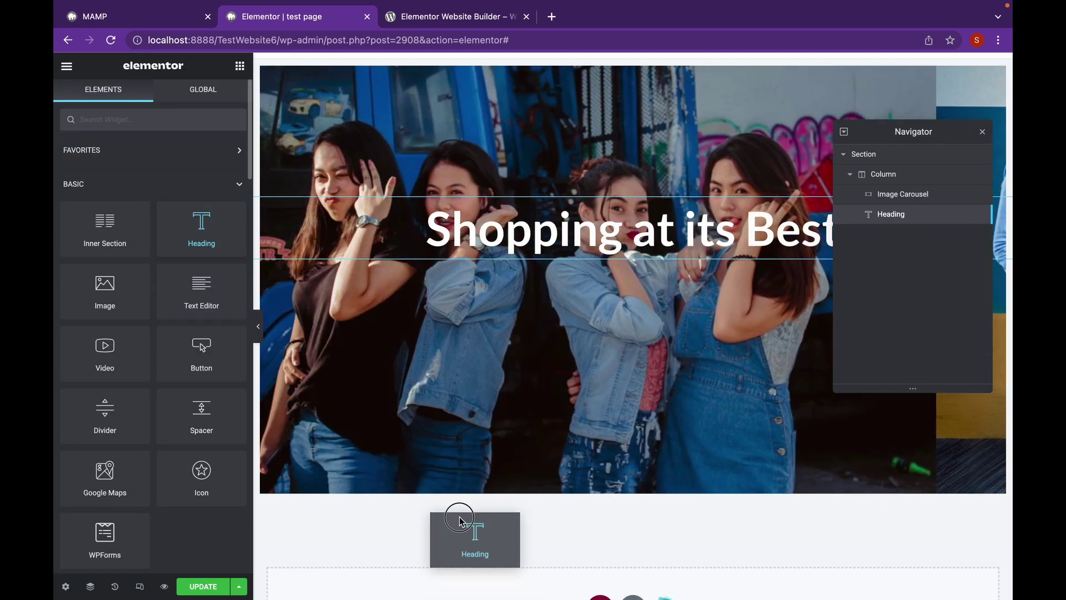
{"action": "left_click_drag", "start_coordinate": [237, 266], "coordinate": [432, 487]}
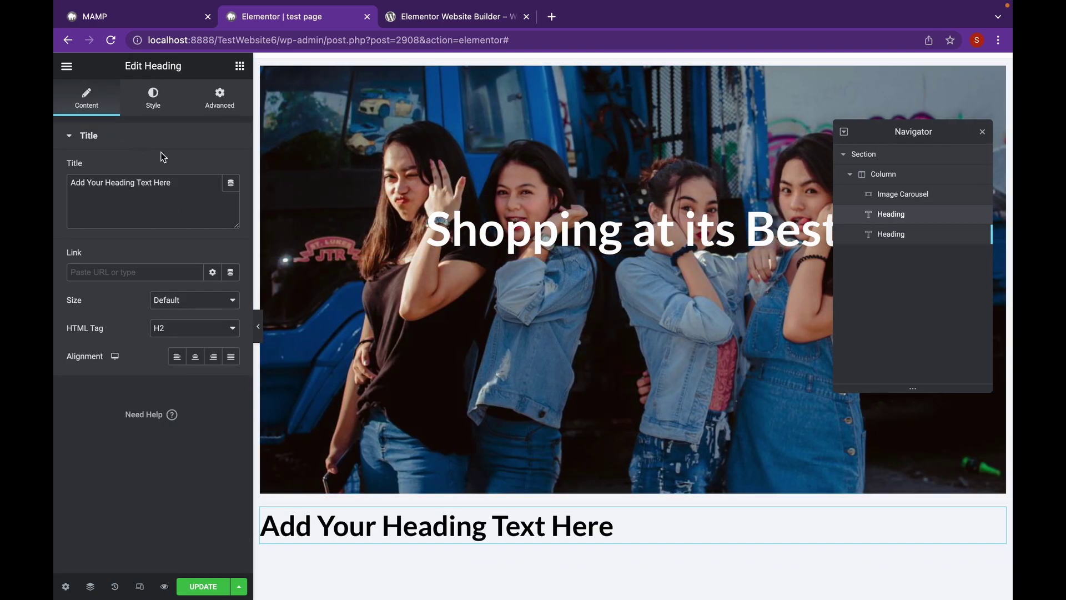
{"action": "left_click_drag", "start_coordinate": [172, 182], "coordinate": [55, 191]}
{"action": "type", "text": "Shop"}
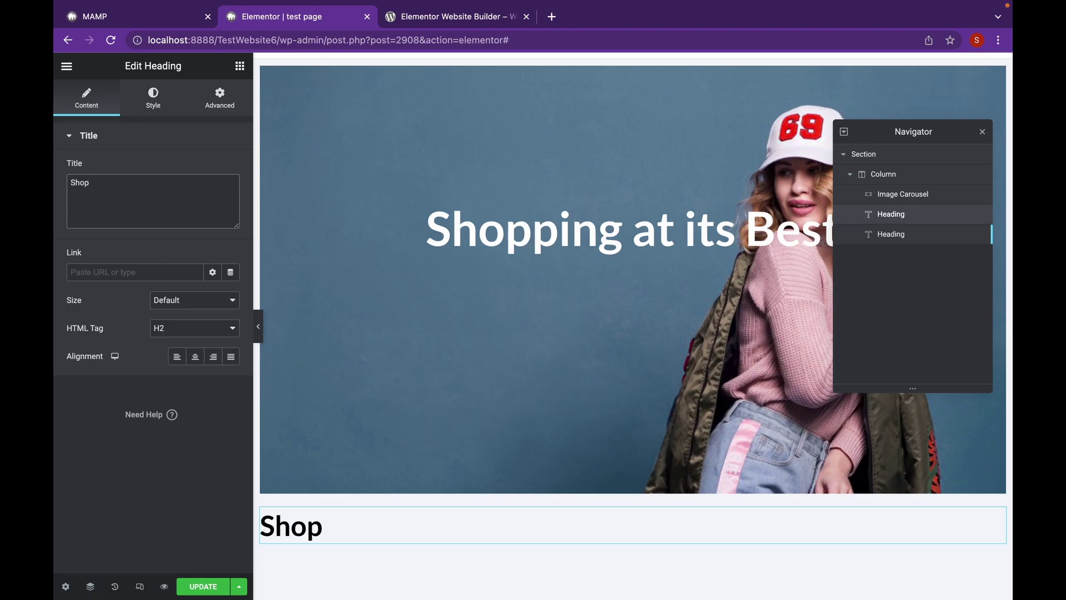
{"action": "type", "text": " for the best deals"}
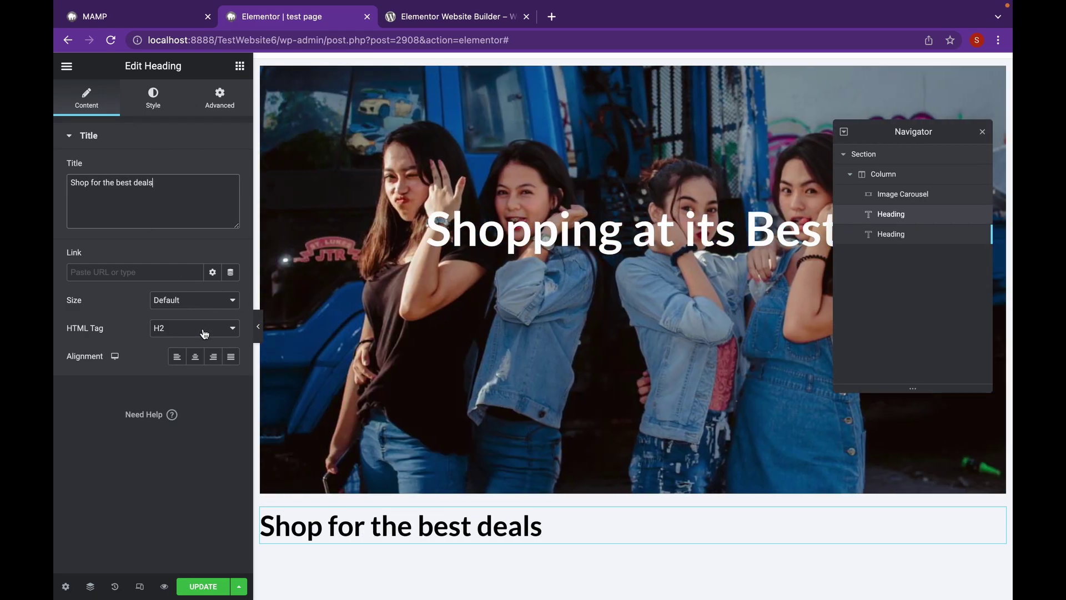
{"action": "left_click", "coordinate": [196, 328]}
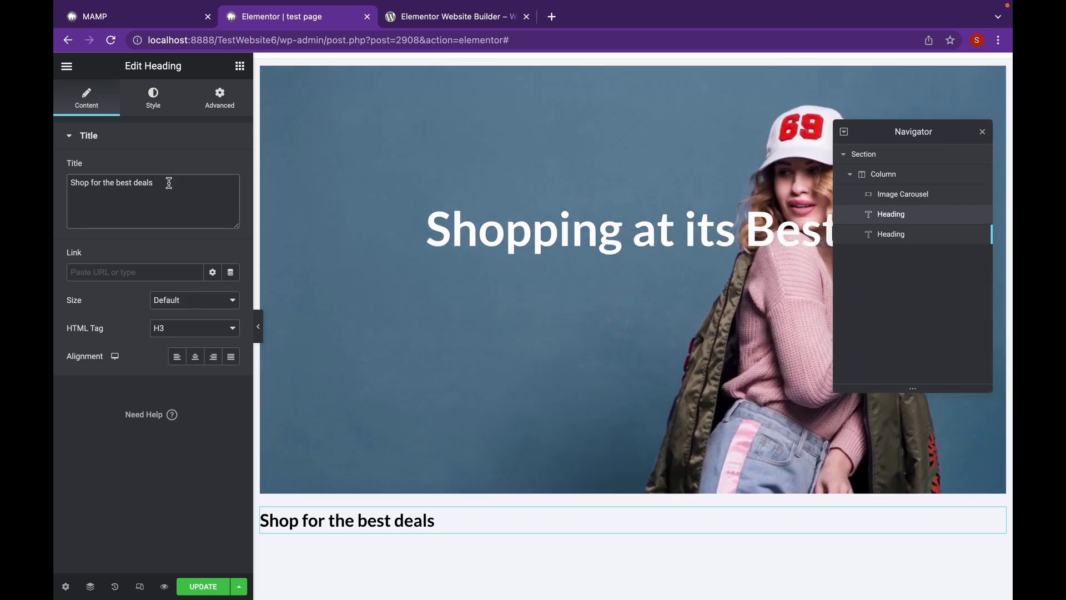
{"action": "type", "text": "avail major"}
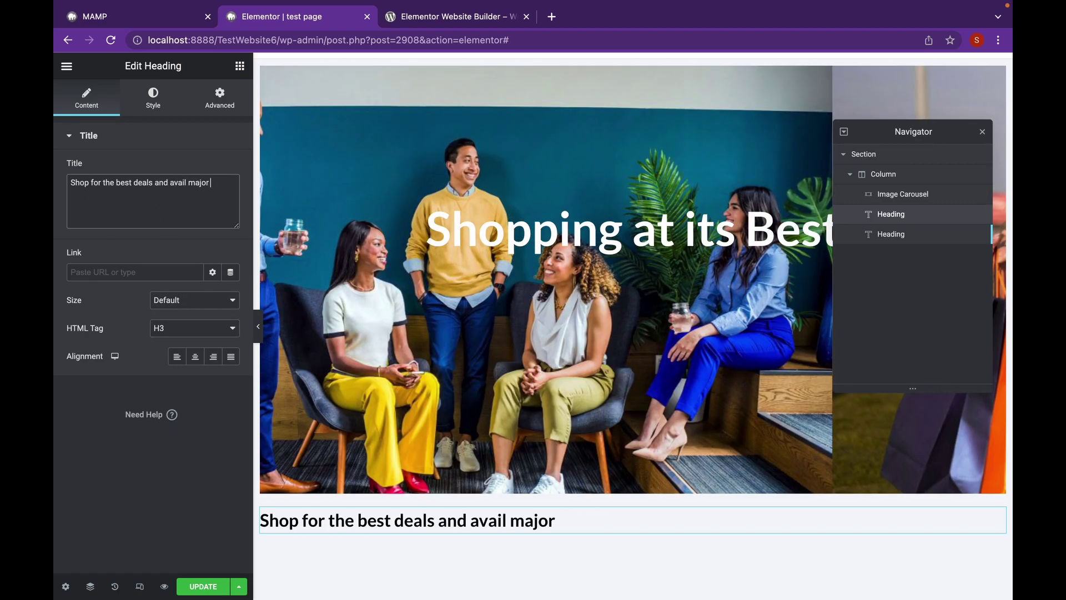
{"action": "type", "text": " discounts"}
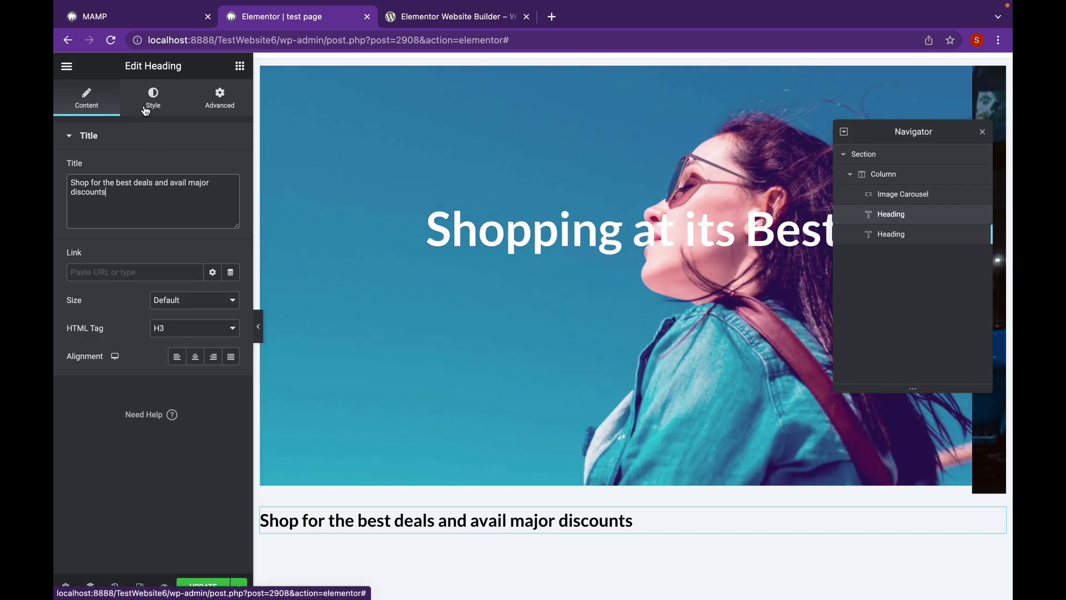
{"action": "left_click", "coordinate": [150, 105]}
Make the subheading white and set its Position to Absolute.
{"action": "left_click", "coordinate": [231, 168]}
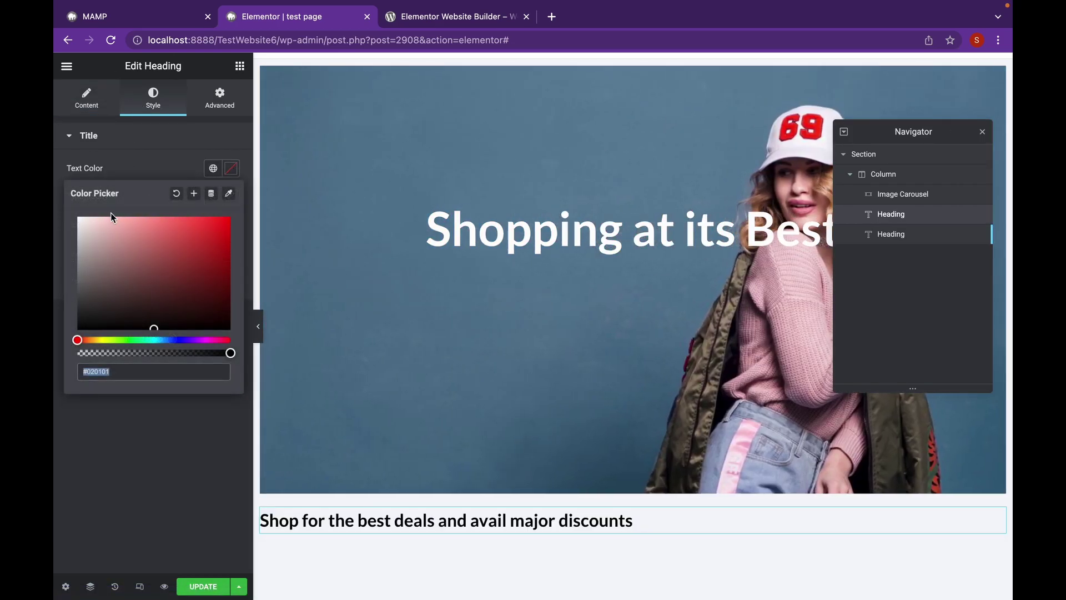
{"action": "left_click_drag", "start_coordinate": [111, 216], "coordinate": [68, 215]}
{"action": "left_click", "coordinate": [220, 99]}
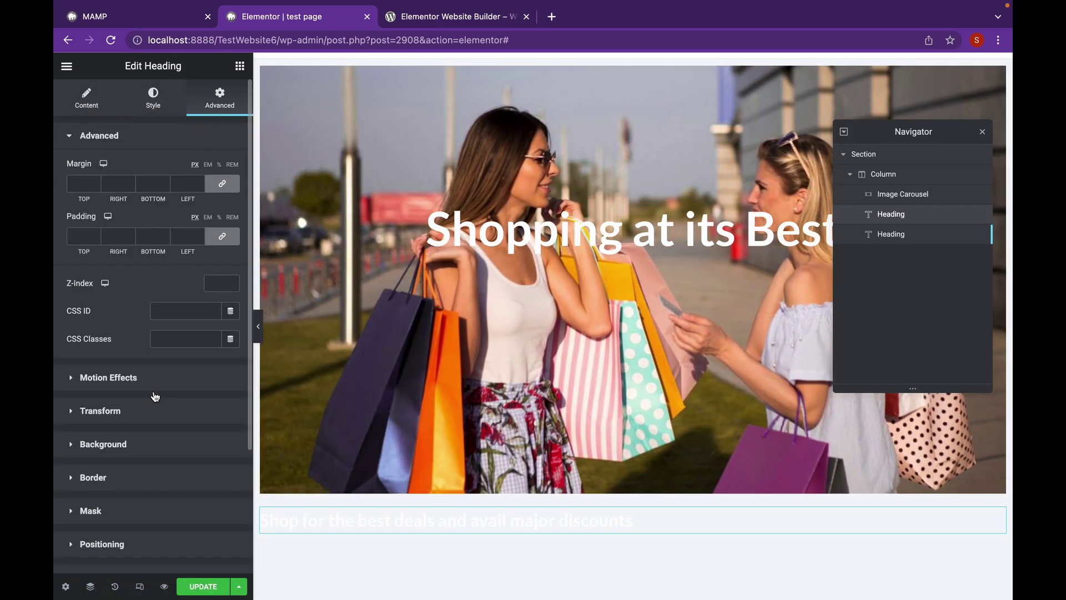
{"action": "scroll", "coordinate": [152, 400], "scroll_direction": "down", "scroll_amount": 2}
{"action": "scroll", "coordinate": [148, 408], "scroll_direction": "down", "scroll_amount": 2}
{"action": "left_click", "coordinate": [145, 412]}
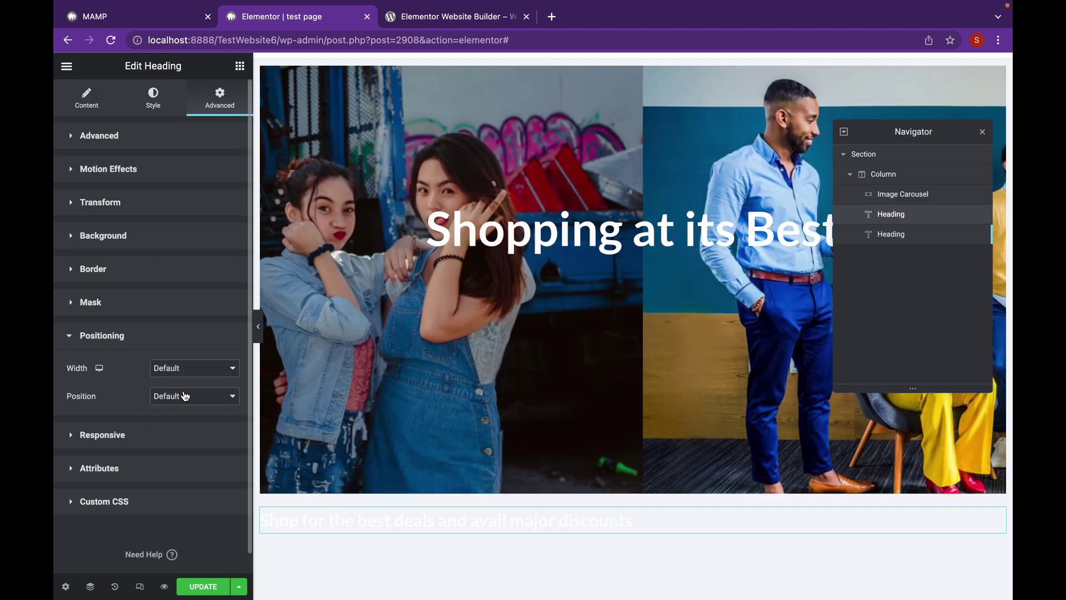
{"action": "left_click", "coordinate": [191, 395]}
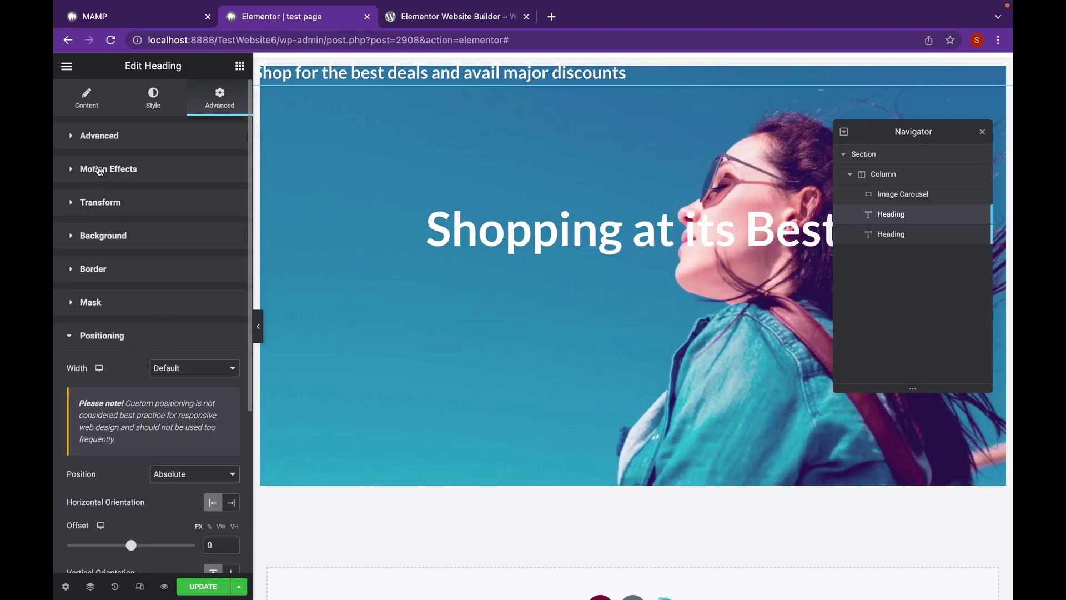
Centre the subheading, set its vertical offset to about 383, and preview the result.
{"action": "left_click", "coordinate": [92, 101]}
{"action": "left_click", "coordinate": [191, 353]}
{"action": "left_click", "coordinate": [223, 103]}
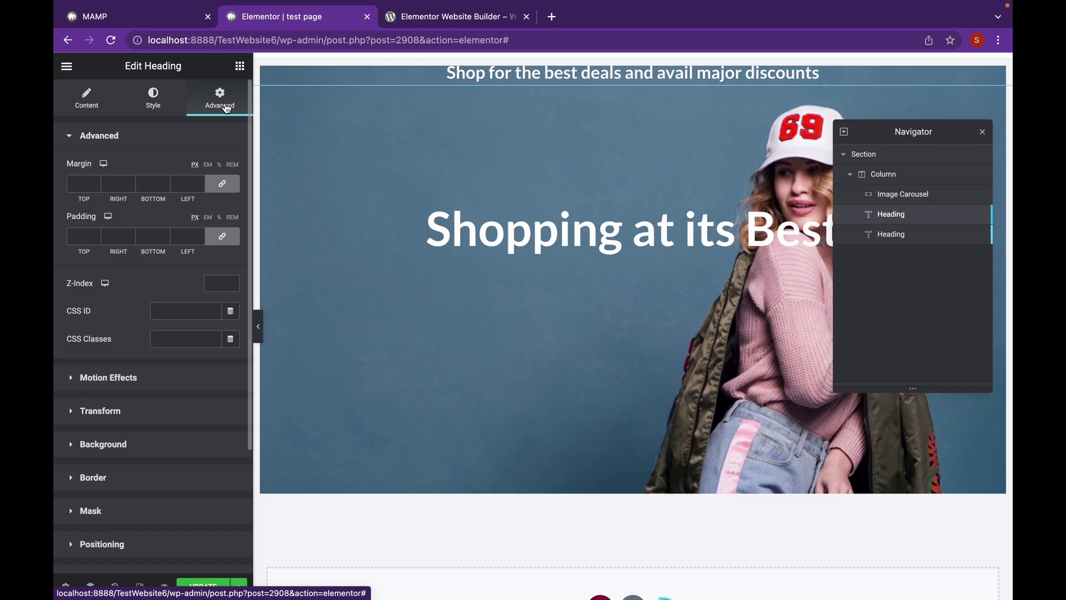
{"action": "scroll", "coordinate": [166, 408], "scroll_direction": "down", "scroll_amount": 5}
{"action": "left_click", "coordinate": [140, 382]}
{"action": "scroll", "coordinate": [140, 383], "scroll_direction": "down", "scroll_amount": 3}
{"action": "left_click_drag", "start_coordinate": [130, 376], "coordinate": [156, 376]}
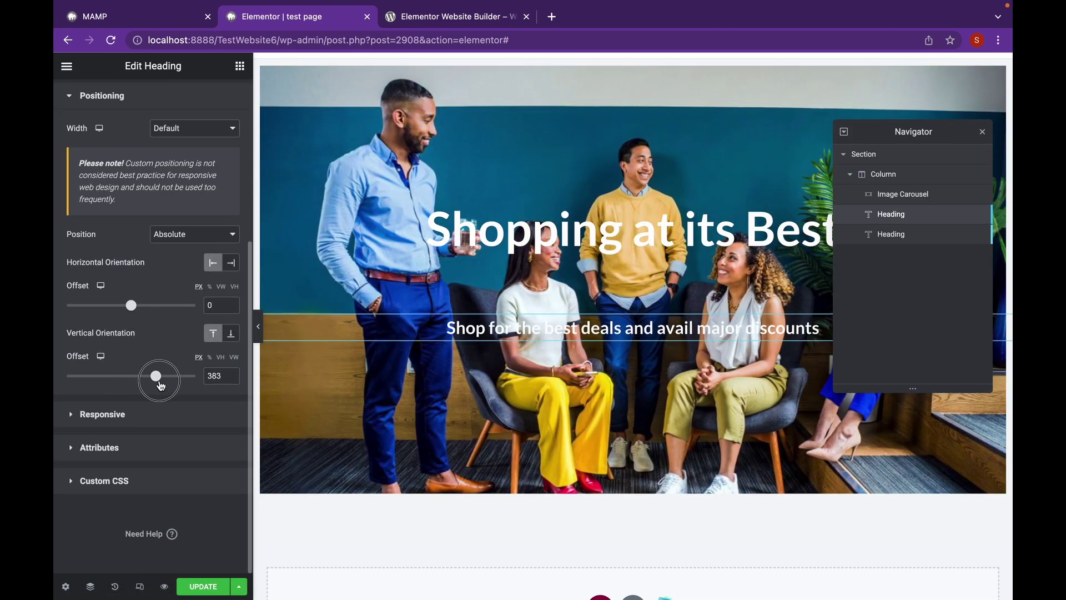
{"action": "key", "text": "ctrl+p"}
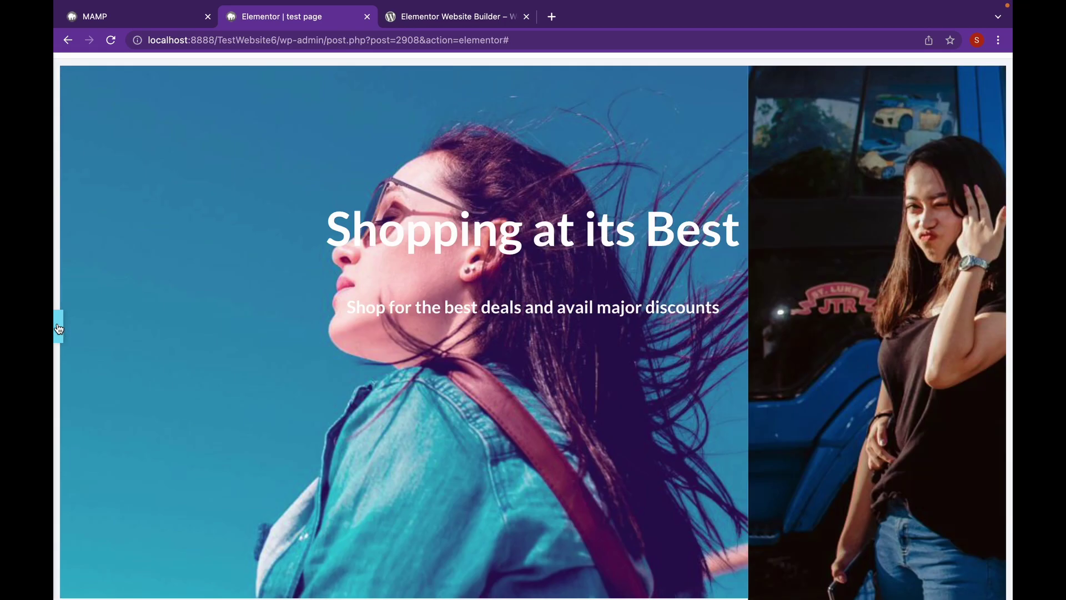
{"action": "left_click", "coordinate": [58, 326]}
{"action": "scroll", "coordinate": [192, 182], "scroll_direction": "up", "scroll_amount": 5}
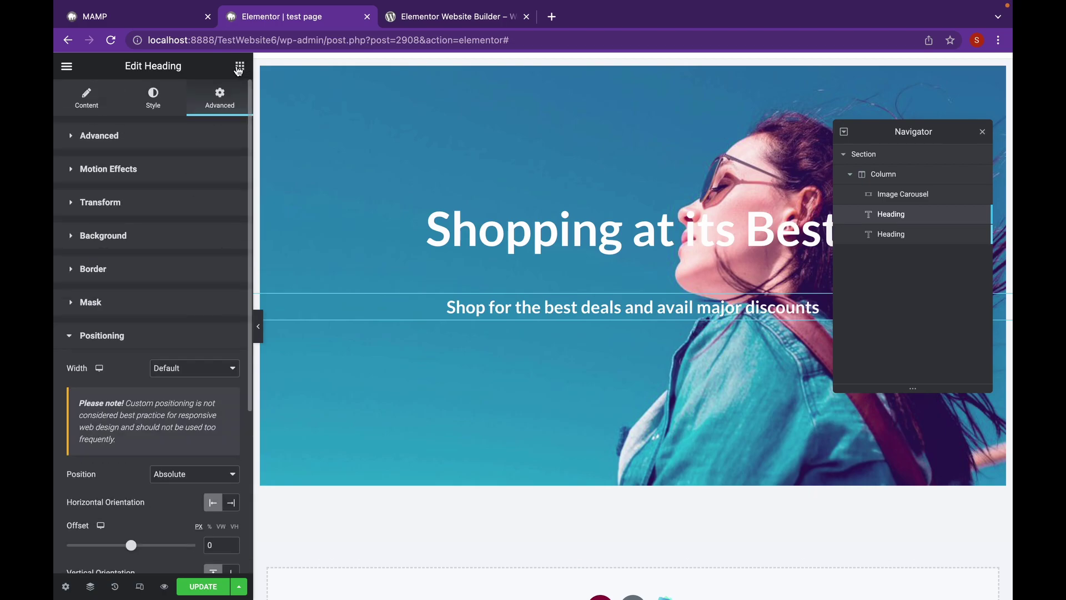
Add a SHOP NOW button below the carousel with a shopping-cart icon.
{"action": "left_click", "coordinate": [239, 66]}
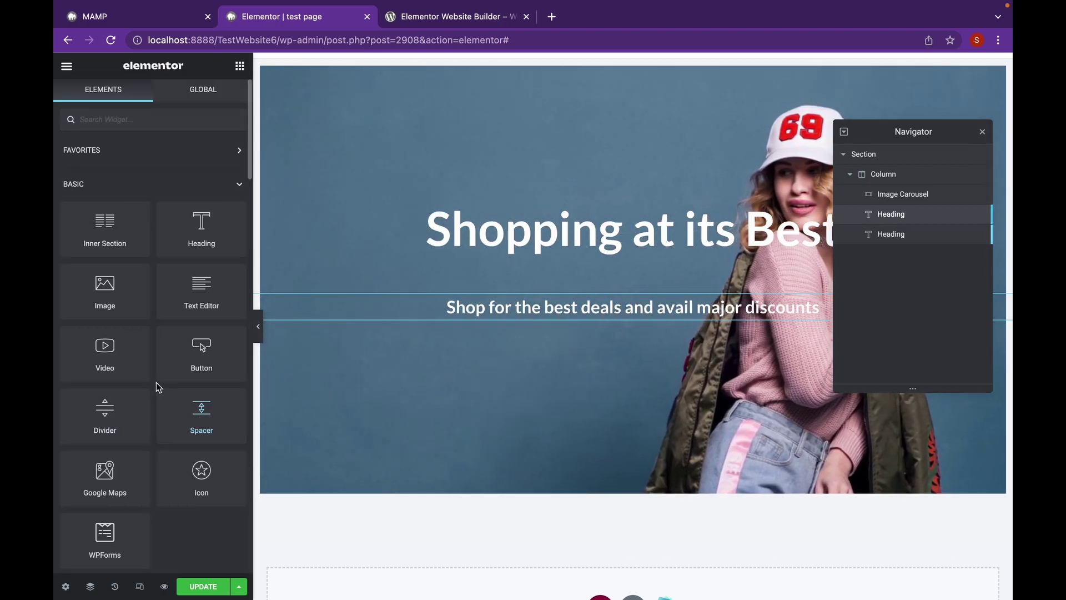
{"action": "left_click_drag", "start_coordinate": [196, 360], "coordinate": [356, 478]}
{"action": "left_click", "coordinate": [108, 200]}
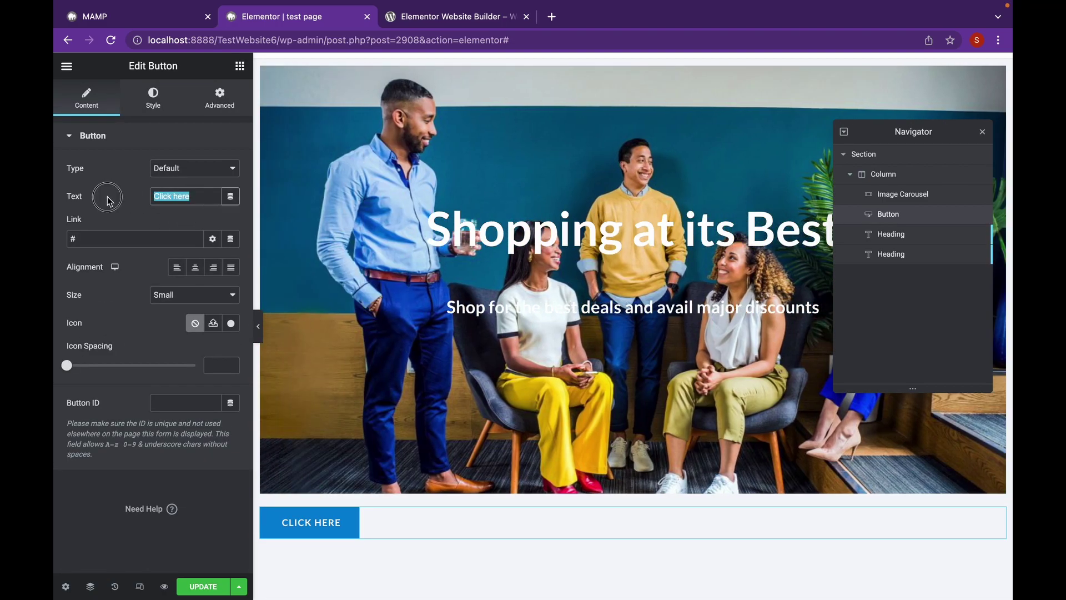
{"action": "type", "text": "SHOP N"}
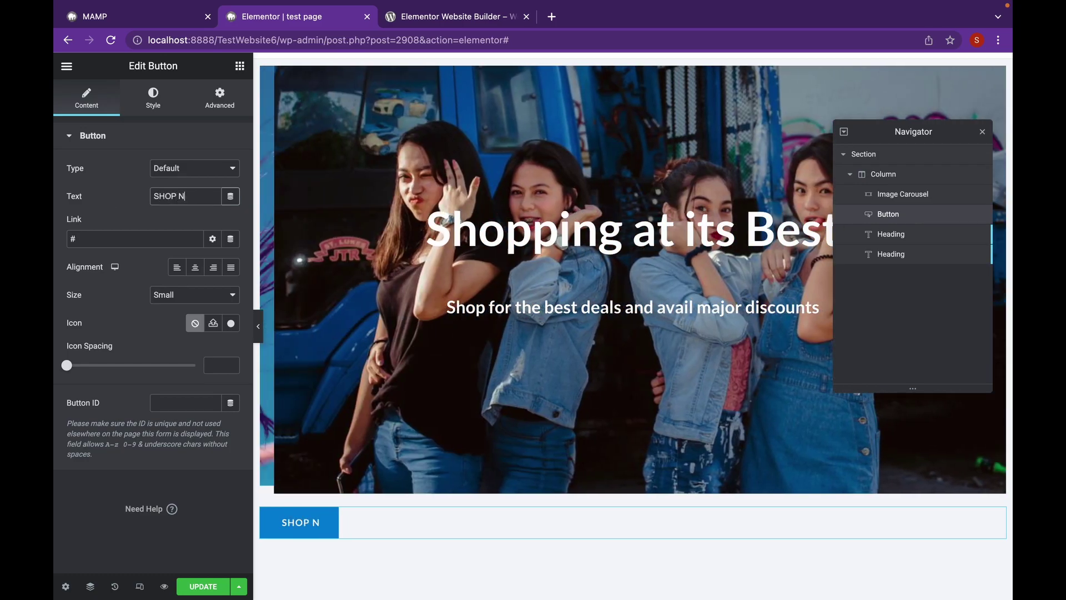
{"action": "type", "text": "OW"}
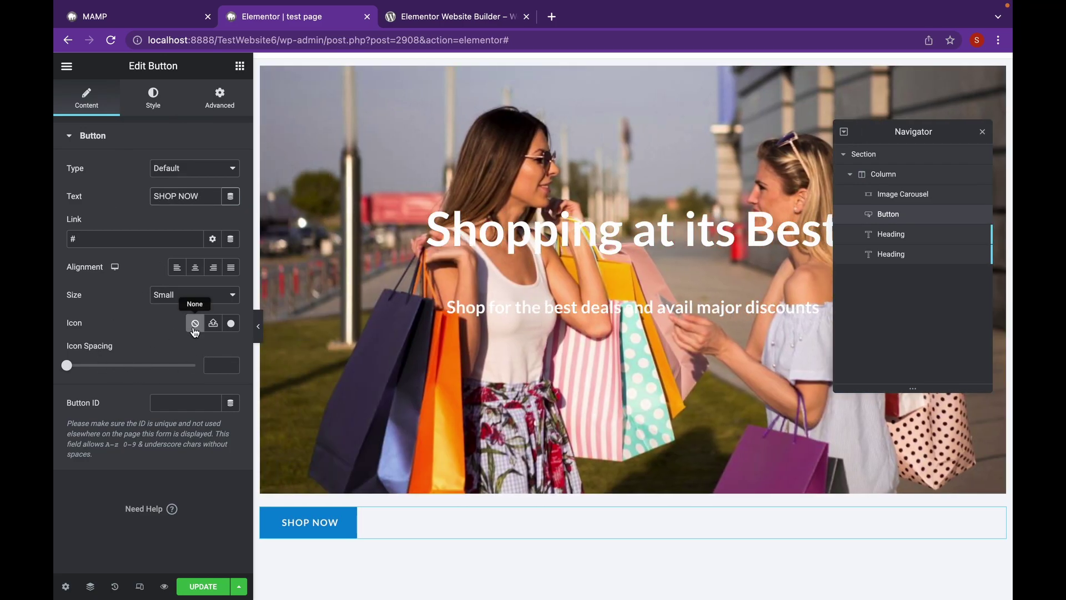
{"action": "left_click", "coordinate": [213, 323]}
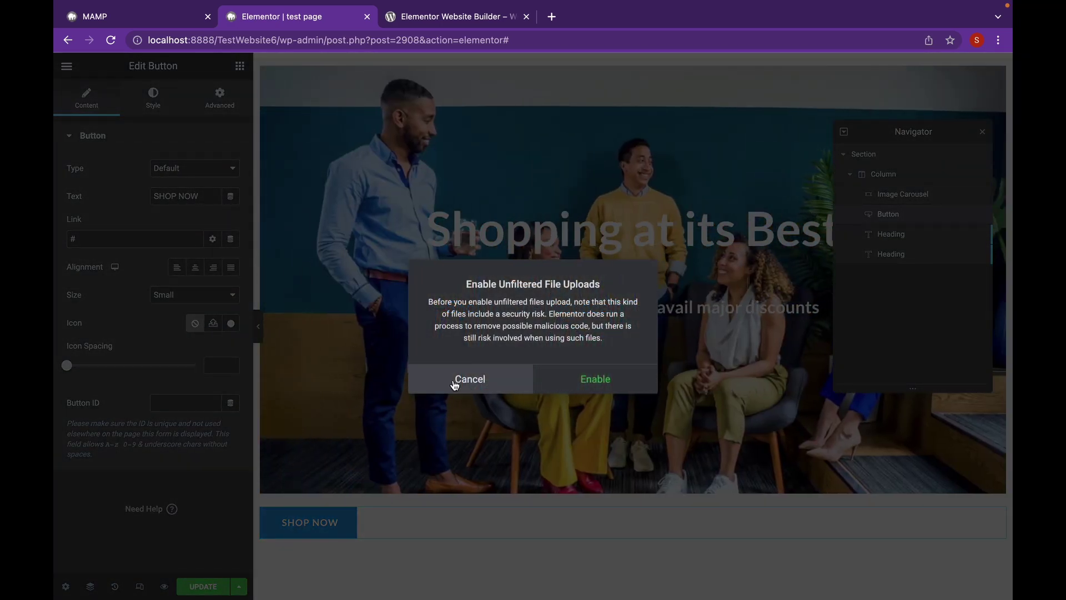
{"action": "left_click", "coordinate": [455, 379]}
{"action": "left_click", "coordinate": [230, 323]}
{"action": "left_click", "coordinate": [524, 126]}
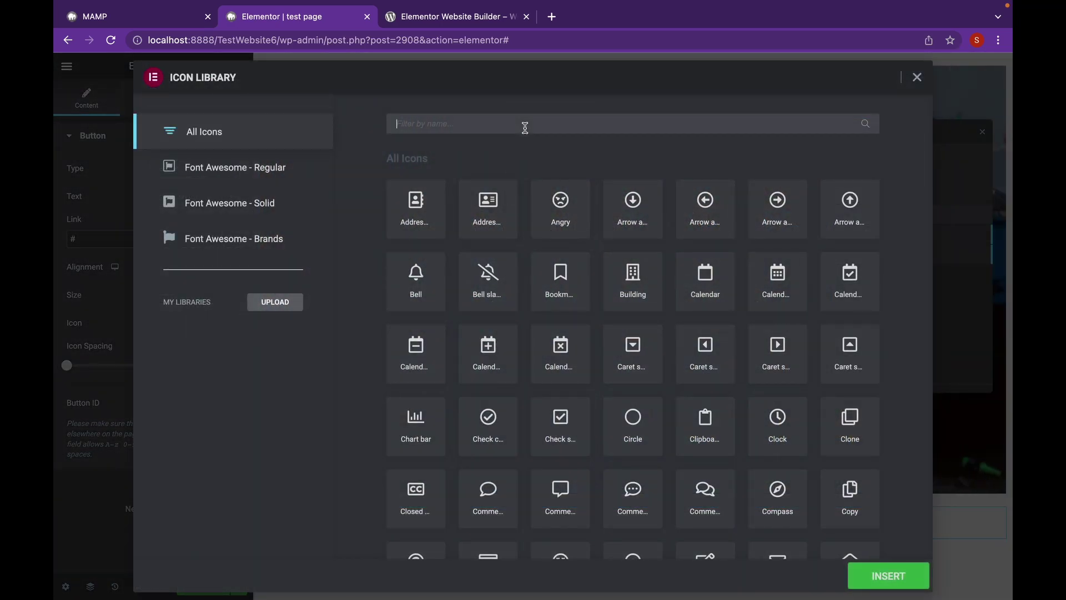
{"action": "type", "text": "shop"}
{"action": "left_click", "coordinate": [639, 224]}
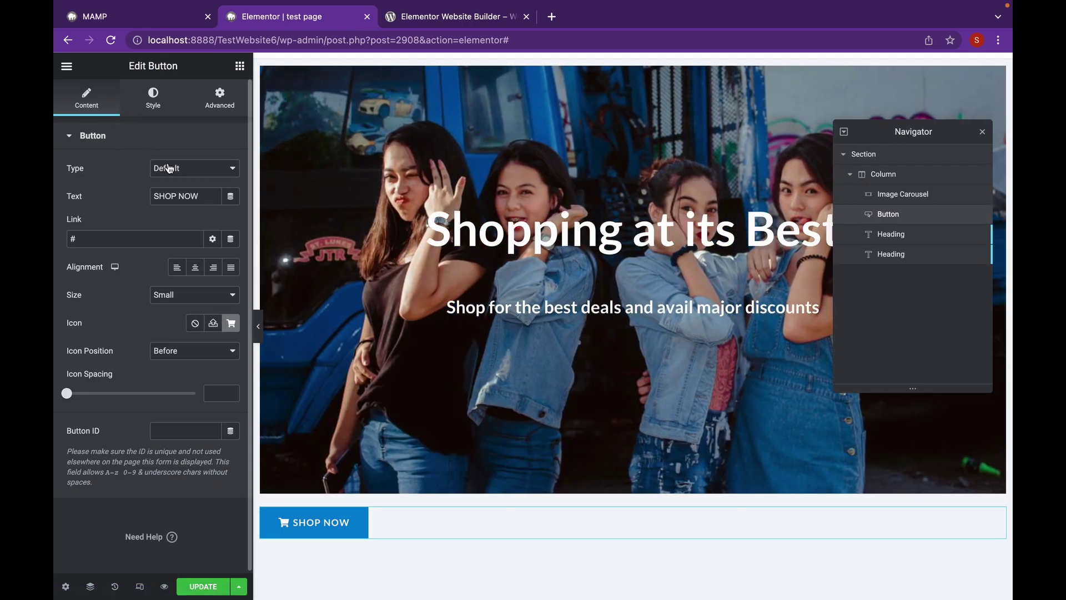
Give the SHOP NOW button a 28 px border radius.
{"action": "left_click", "coordinate": [167, 168]}
{"action": "left_click", "coordinate": [150, 107]}
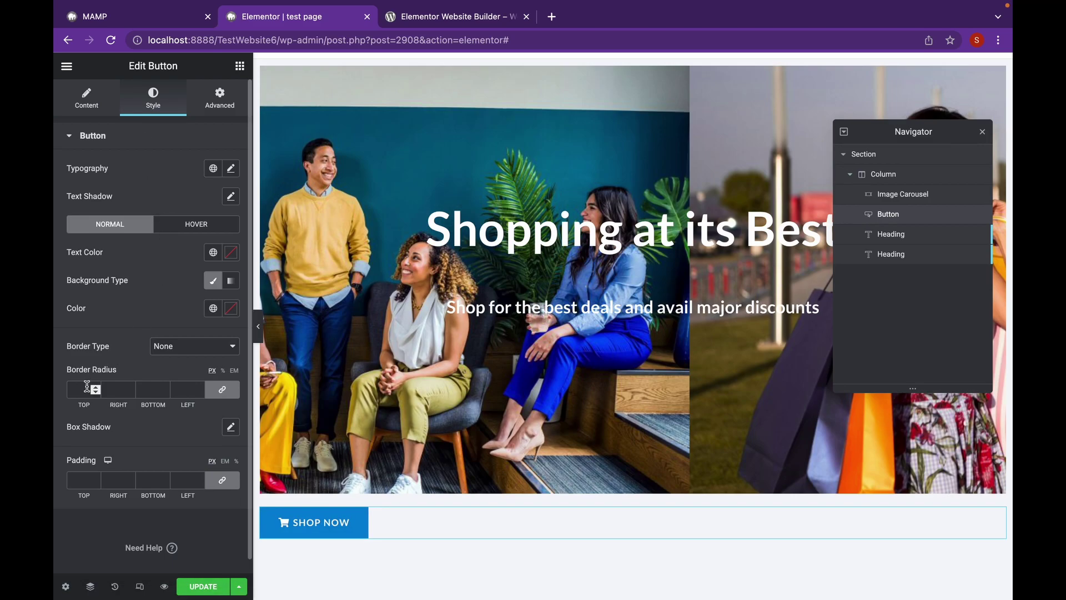
{"action": "left_click", "coordinate": [83, 388]}
{"action": "type", "text": "28"}
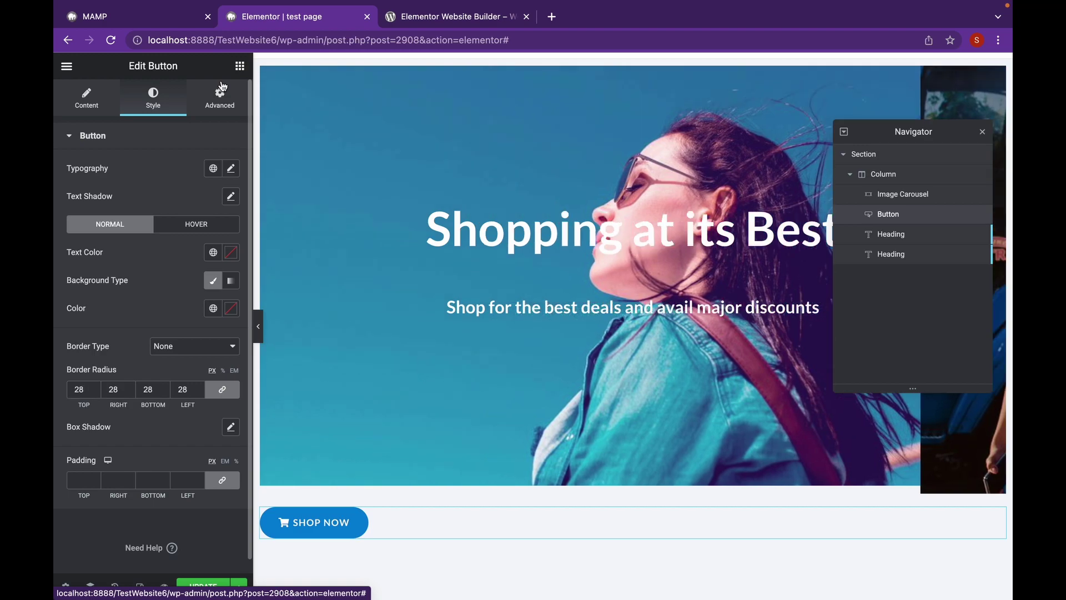
Position the button absolutely with a vertical offset of 434 beneath the subheading.
{"action": "left_click", "coordinate": [219, 98]}
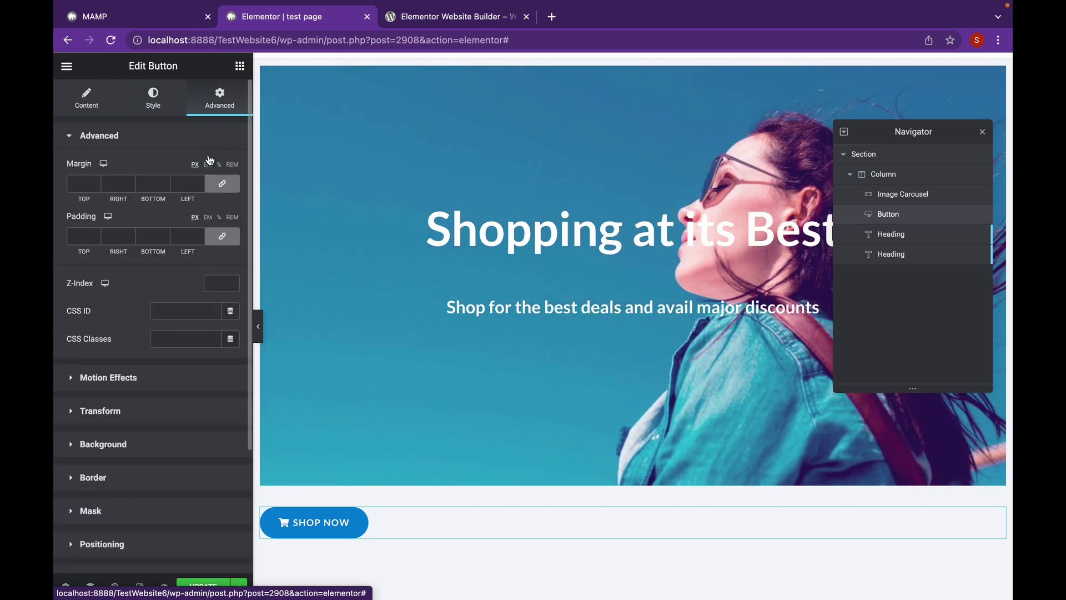
{"action": "left_click", "coordinate": [135, 542]}
{"action": "left_click", "coordinate": [185, 396]}
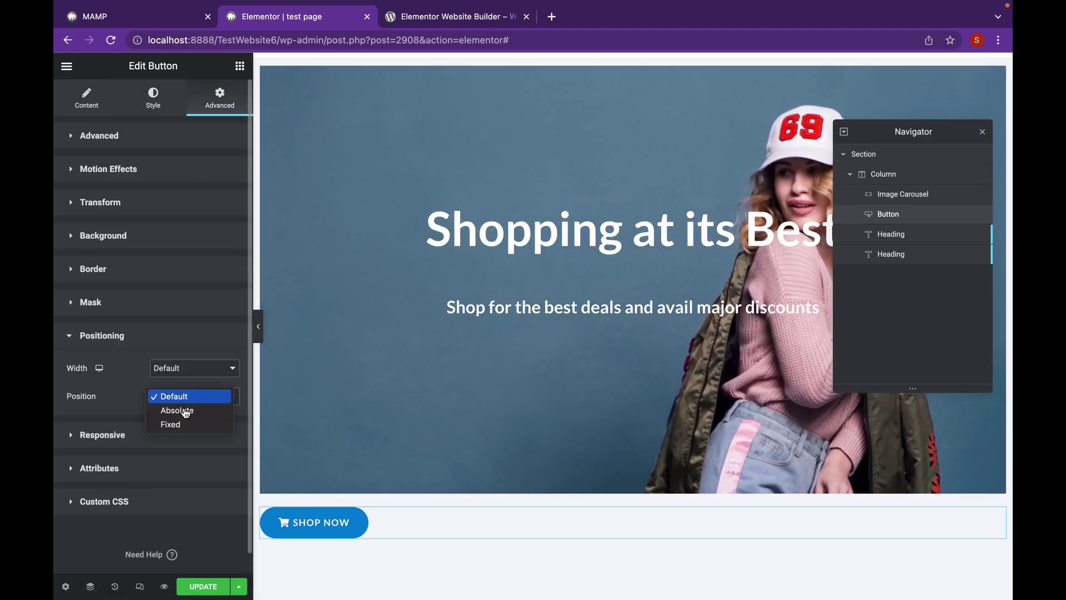
{"action": "left_click", "coordinate": [185, 410]}
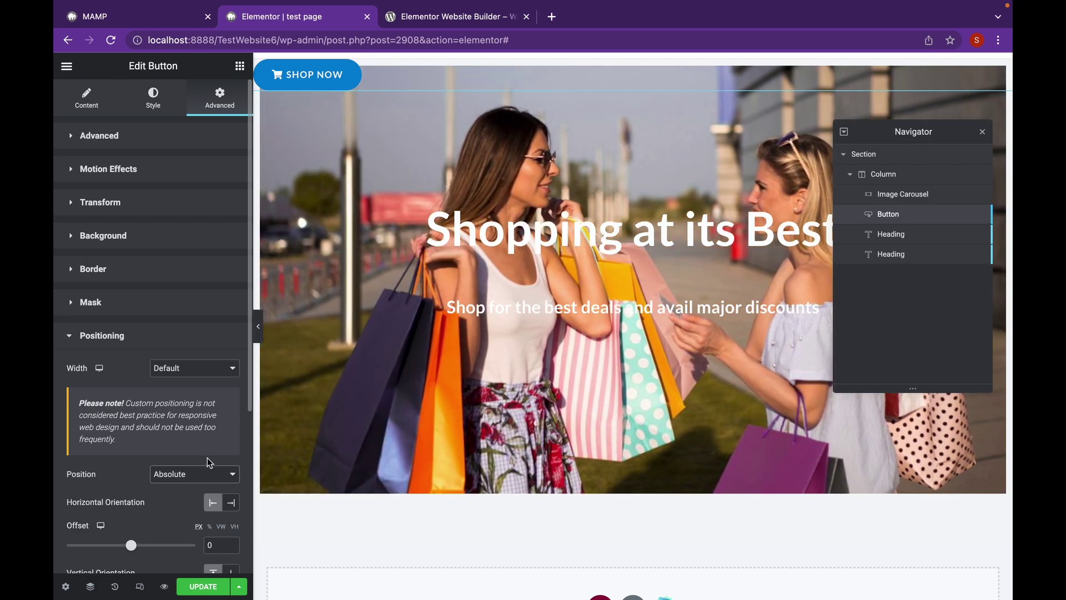
{"action": "scroll", "coordinate": [208, 462], "scroll_direction": "down", "scroll_amount": 2}
{"action": "scroll", "coordinate": [207, 462], "scroll_direction": "down", "scroll_amount": 1}
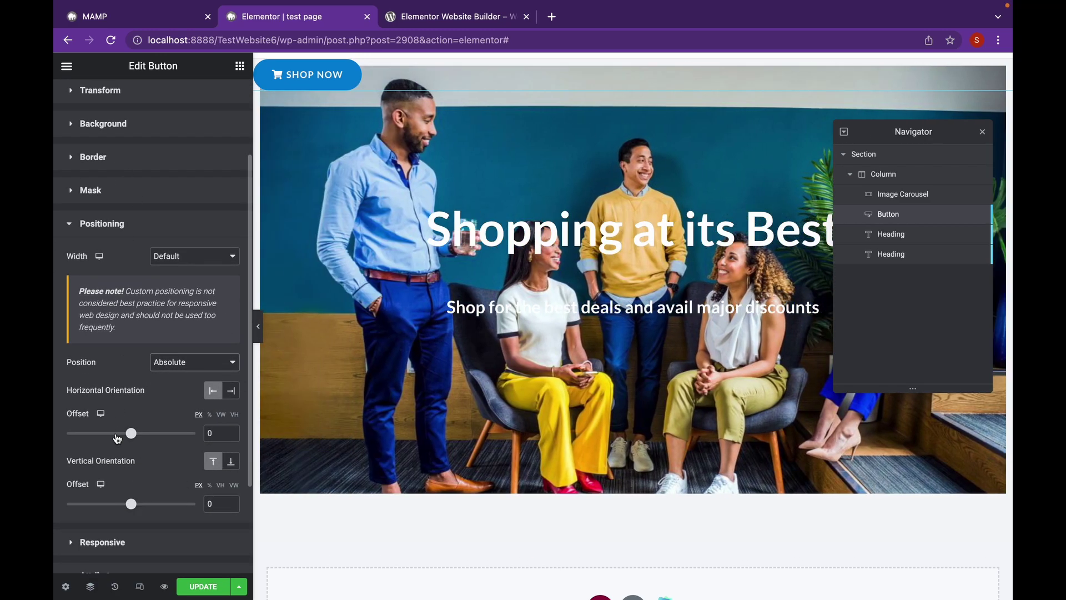
{"action": "left_click_drag", "start_coordinate": [131, 503], "coordinate": [159, 504]}
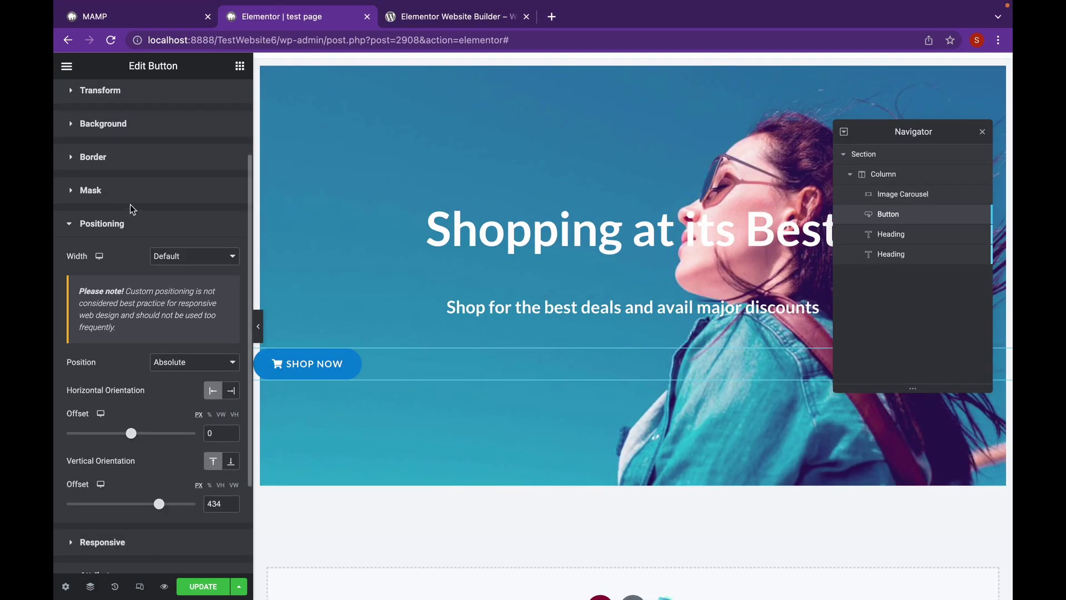
{"action": "scroll", "coordinate": [130, 209], "scroll_direction": "up", "scroll_amount": 10}
Centre the SHOP NOW button and preview the hero without the editor panel.
{"action": "left_click", "coordinate": [95, 101]}
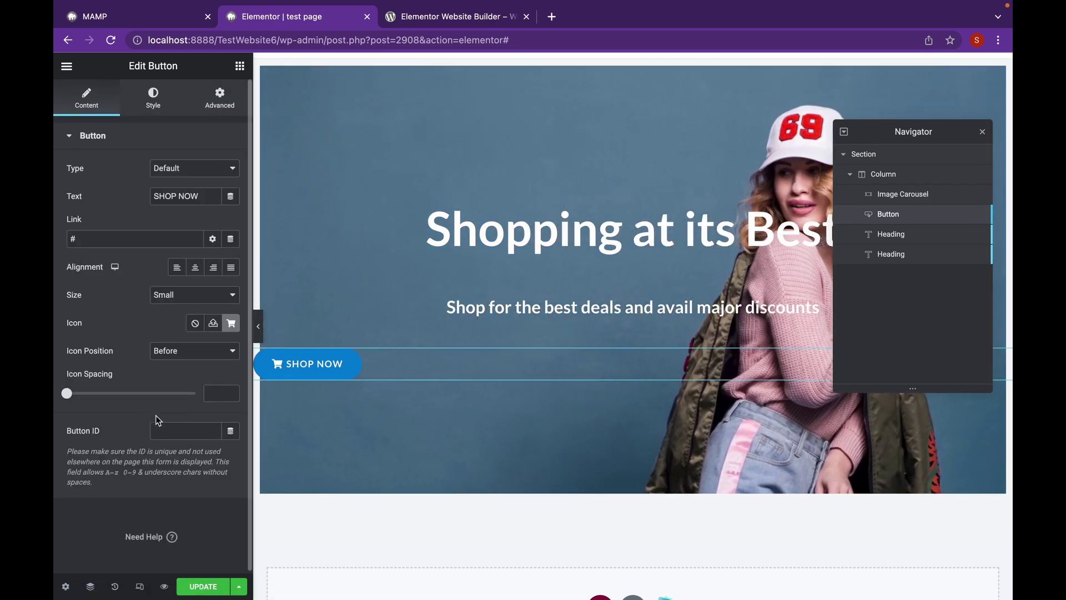
{"action": "left_click", "coordinate": [194, 268]}
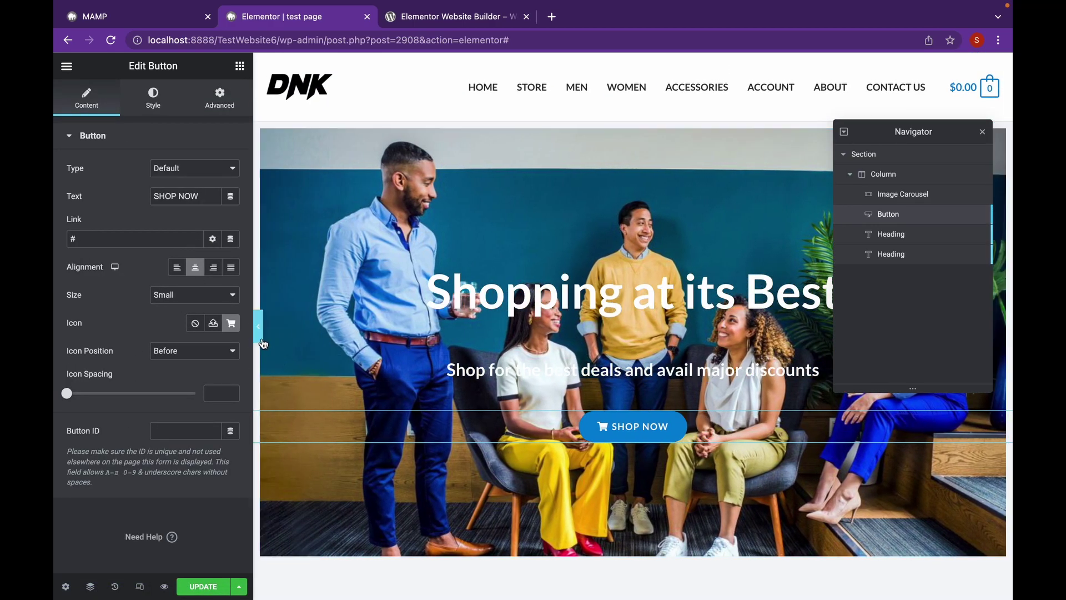
{"action": "left_click", "coordinate": [260, 335]}
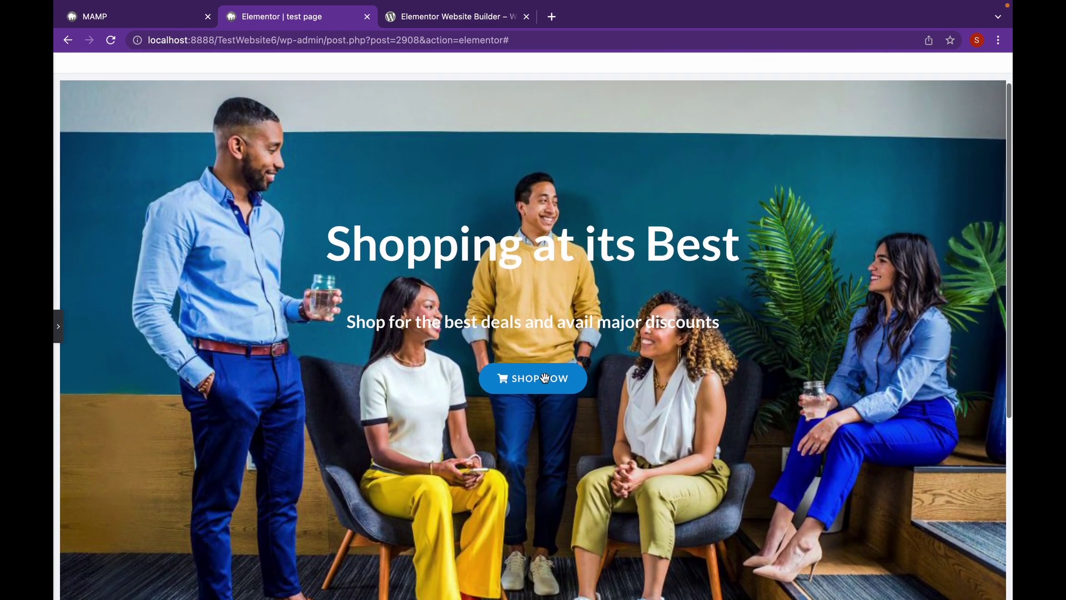
{"action": "scroll", "coordinate": [544, 376], "scroll_direction": "down", "scroll_amount": 2}
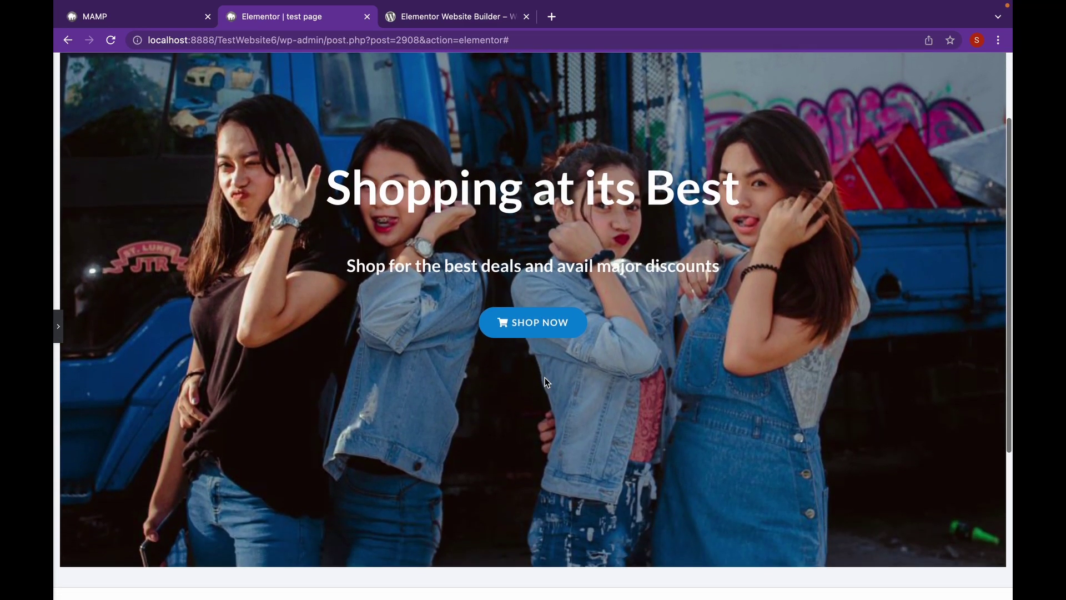
{"action": "scroll", "coordinate": [546, 381], "scroll_direction": "down", "scroll_amount": 3}
{"action": "scroll", "coordinate": [545, 381], "scroll_direction": "up", "scroll_amount": 1}
{"action": "scroll", "coordinate": [545, 381], "scroll_direction": "up", "scroll_amount": 4}
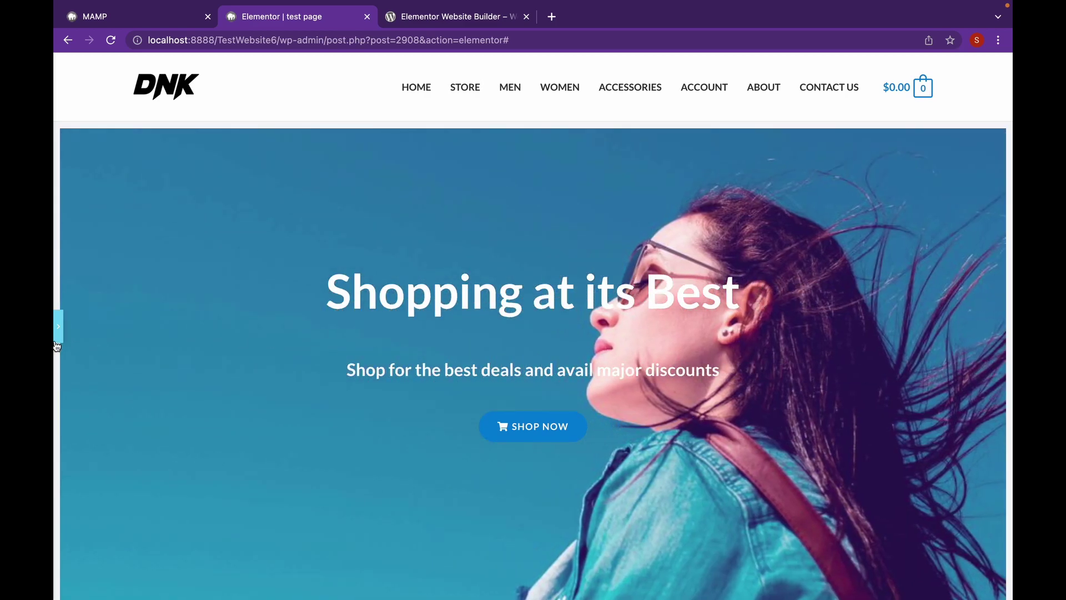
Unlink the hero section's margins and set its top margin to -100 px.
{"action": "left_click", "coordinate": [57, 333]}
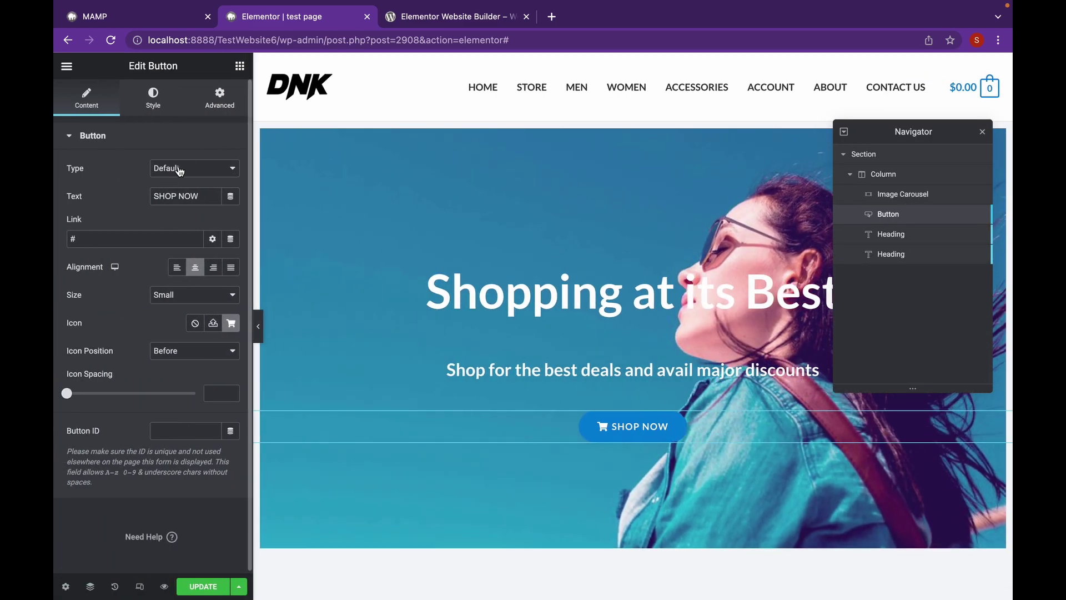
{"action": "left_click", "coordinate": [218, 107]}
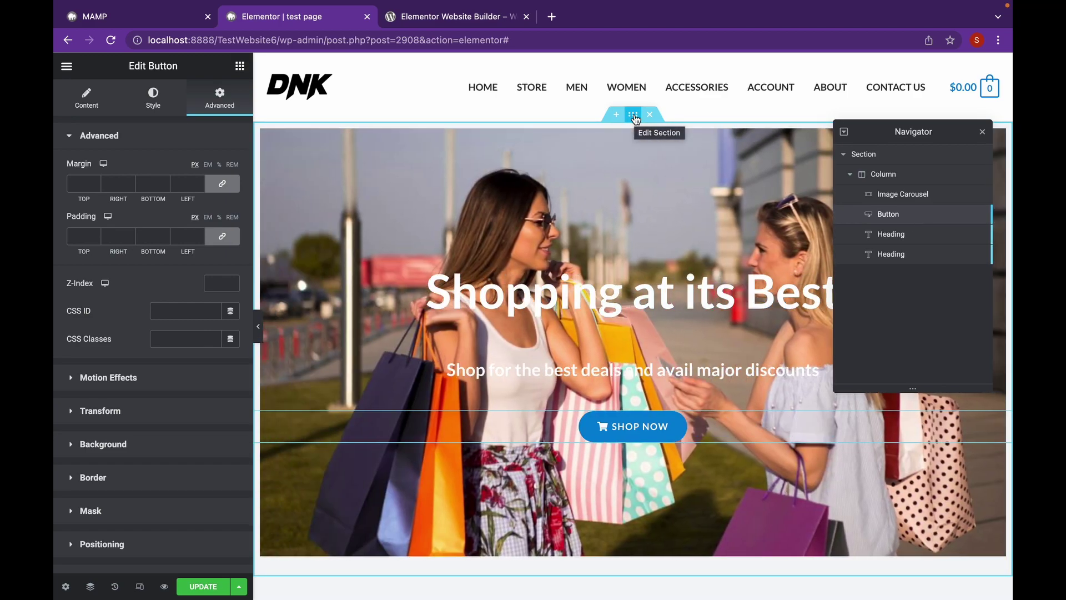
{"action": "left_click", "coordinate": [633, 115]}
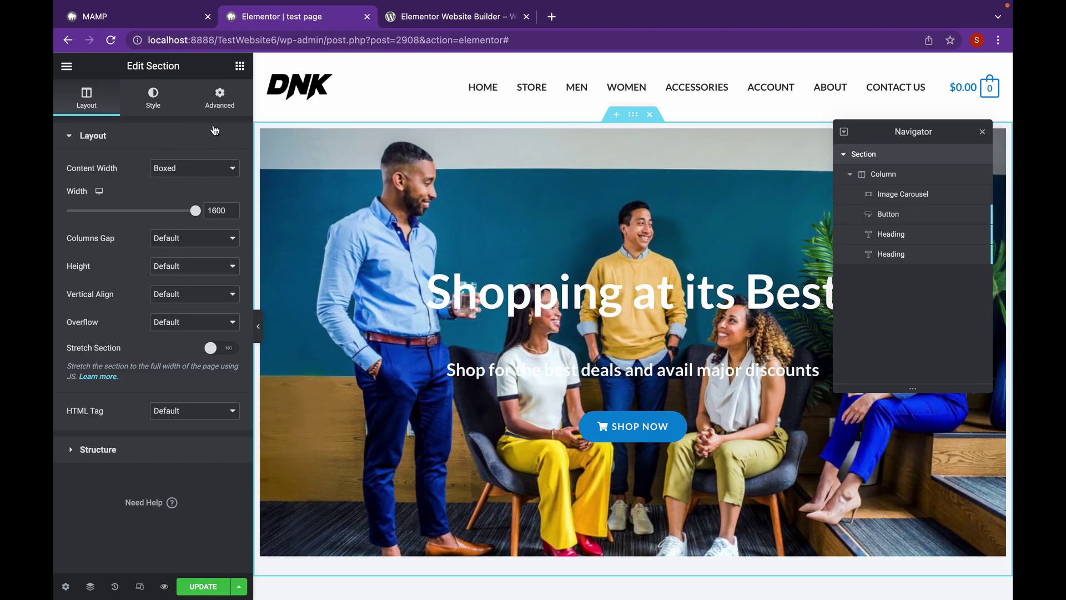
{"action": "left_click", "coordinate": [220, 107]}
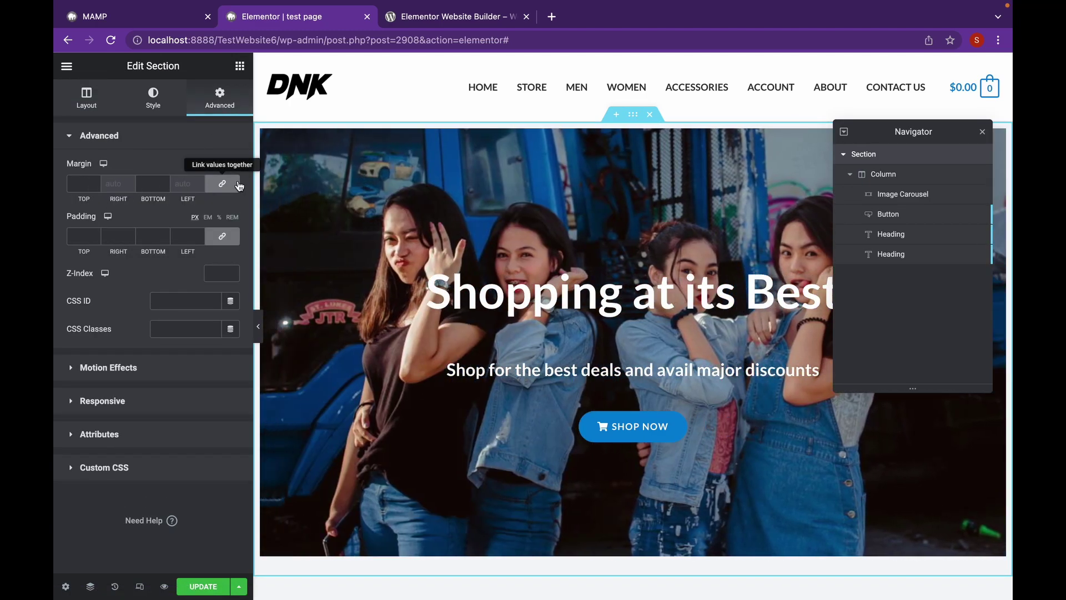
{"action": "left_click", "coordinate": [222, 183]}
{"action": "mouse_move", "coordinate": [83, 183]}
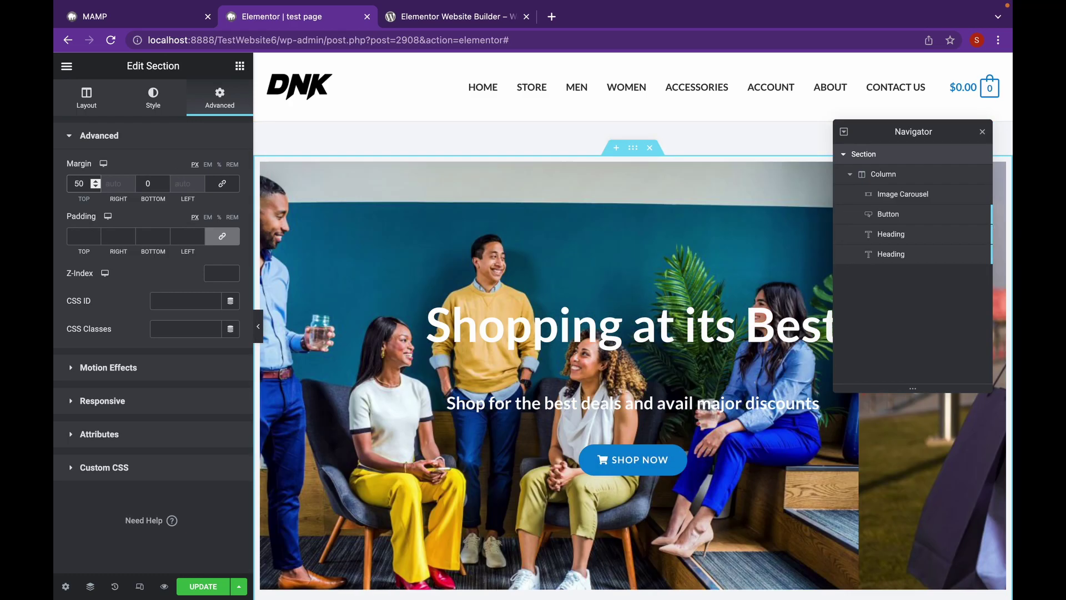
{"action": "type", "text": "-6"}
{"action": "key", "text": "BackSpace"}
{"action": "key", "text": "BackSpace"}
{"action": "type", "text": "90"}
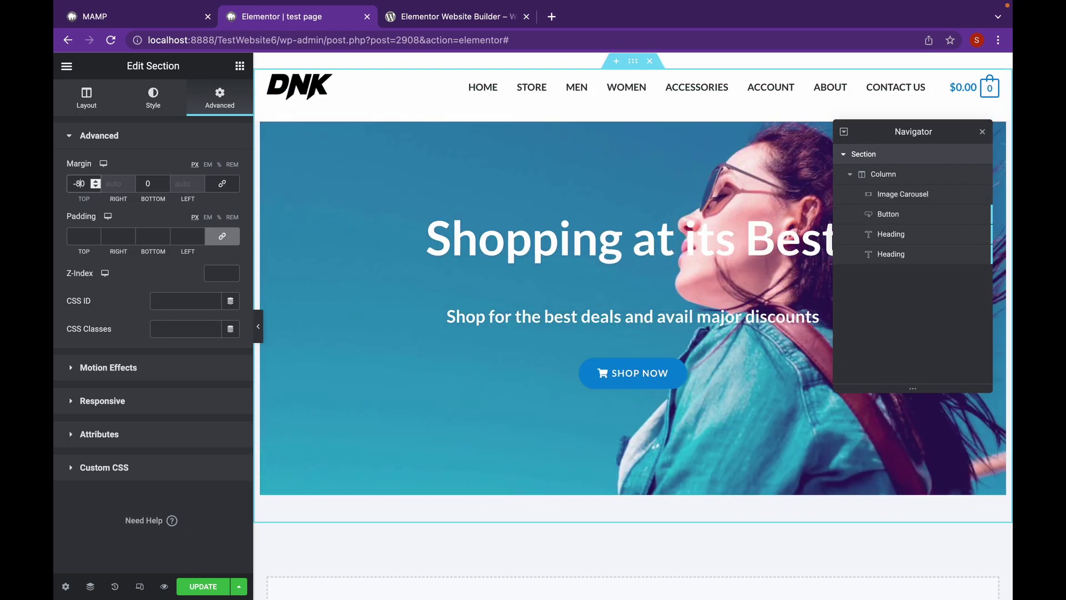
{"action": "key", "text": "BackSpace"}
{"action": "key", "text": "BackSpace"}
{"action": "type", "text": "100"}
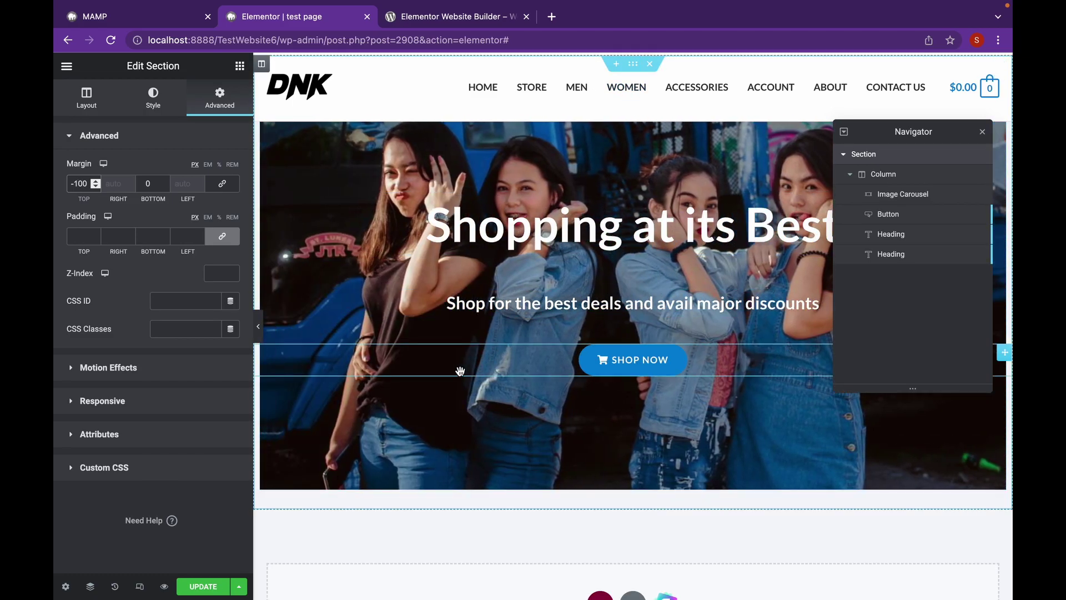
Preview the hero with the SHOP NOW button, save with UPDATE, and open the main menu.
{"action": "left_click", "coordinate": [330, 344]}
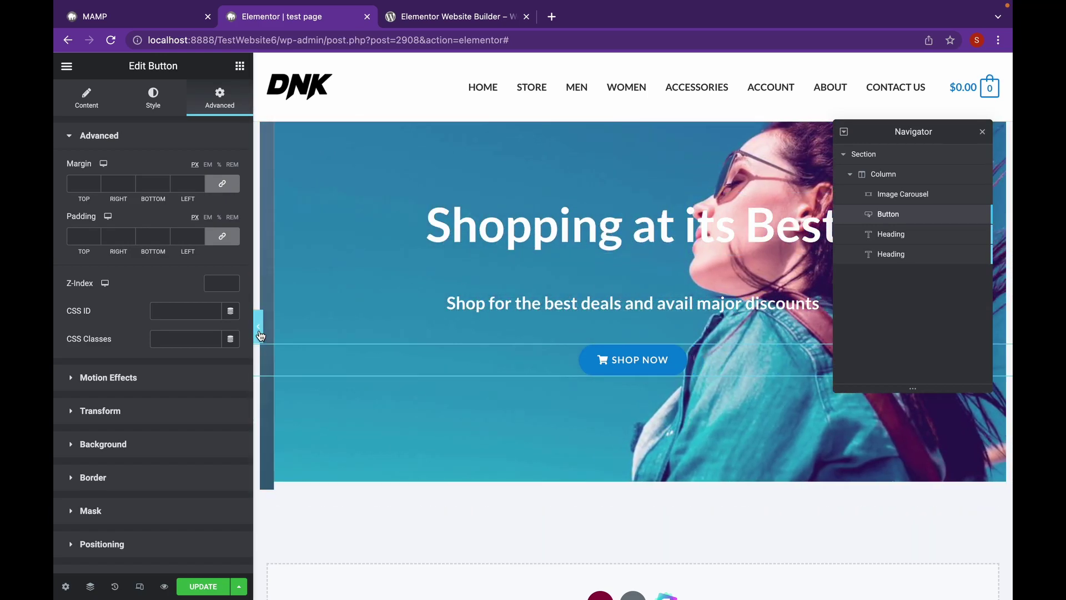
{"action": "left_click", "coordinate": [258, 323]}
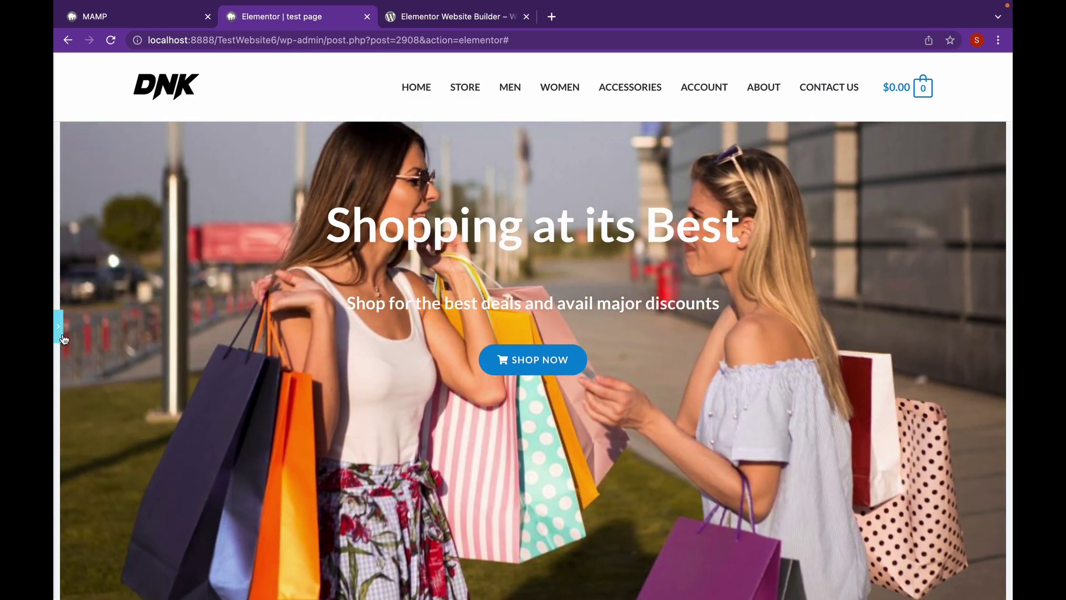
{"action": "left_click", "coordinate": [58, 326]}
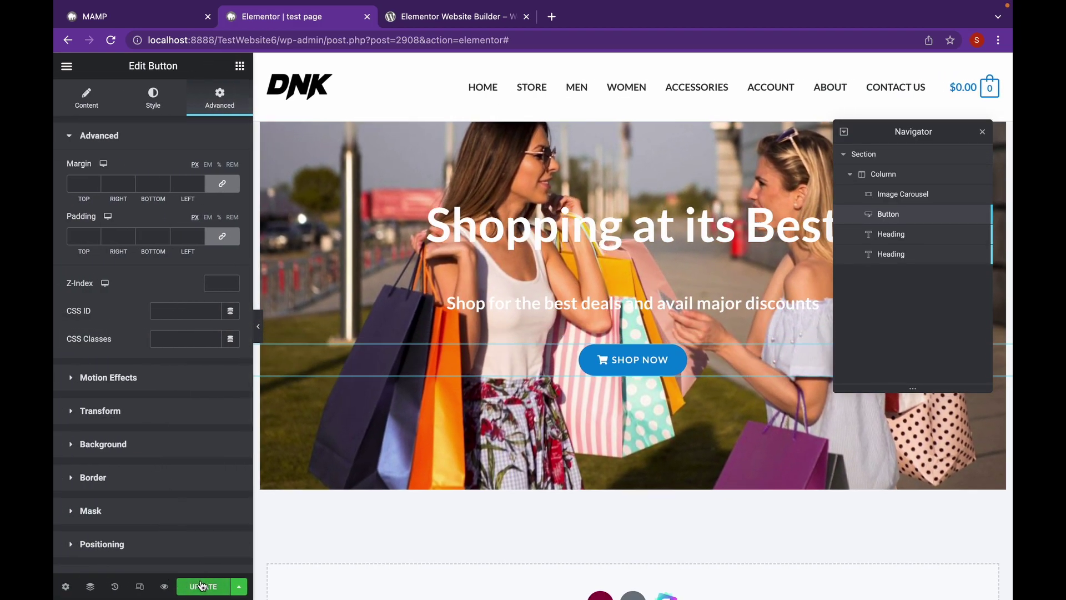
{"action": "left_click", "coordinate": [200, 585]}
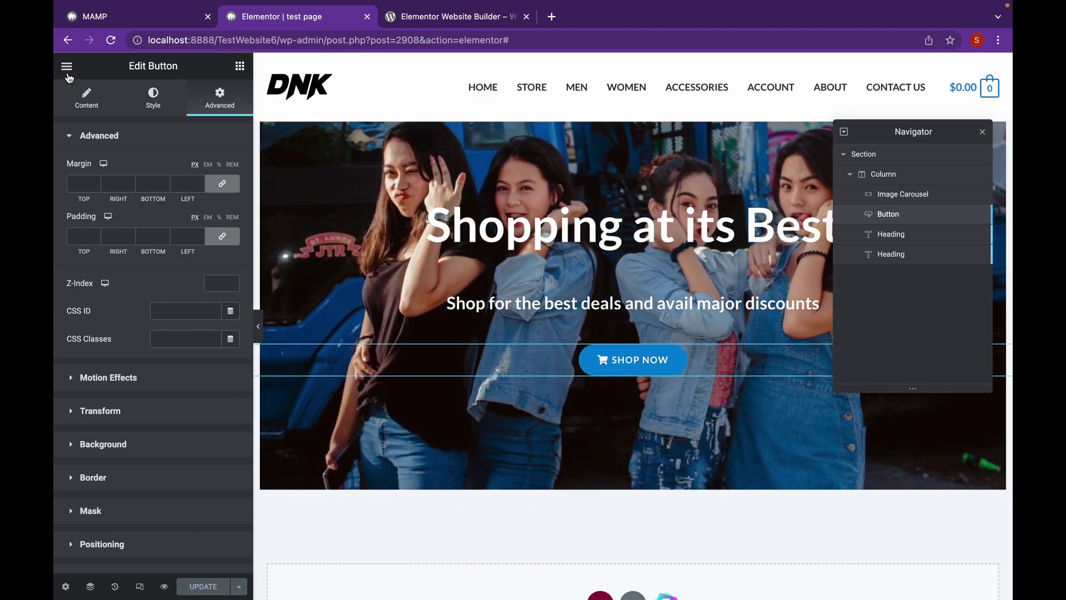
{"action": "left_click", "coordinate": [67, 67]}
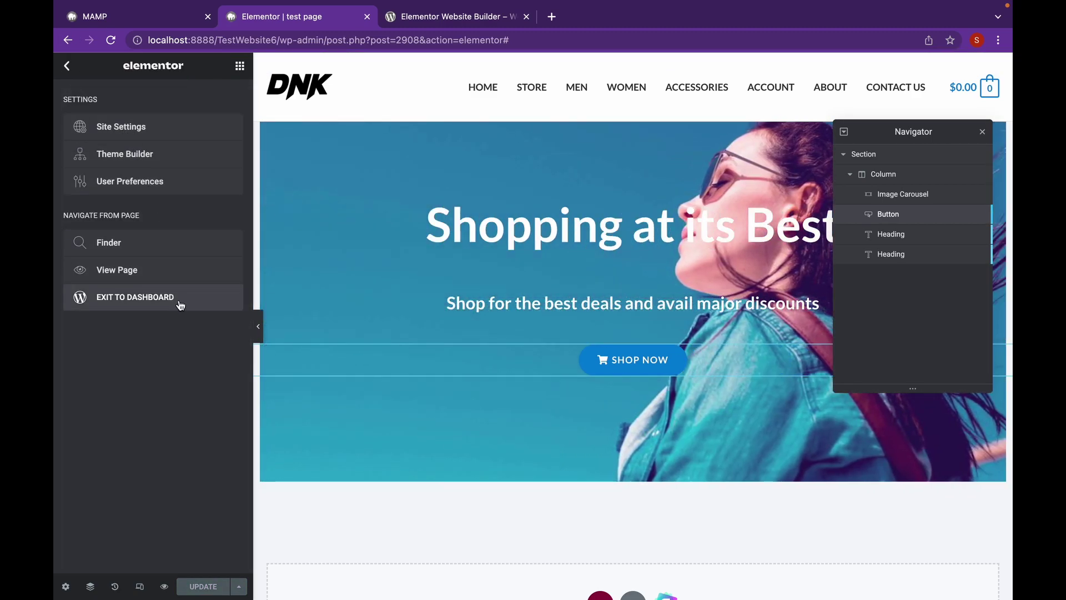
Exit Elementor to the dashboard and preview the test page in a new tab.
{"action": "left_click", "coordinate": [178, 305]}
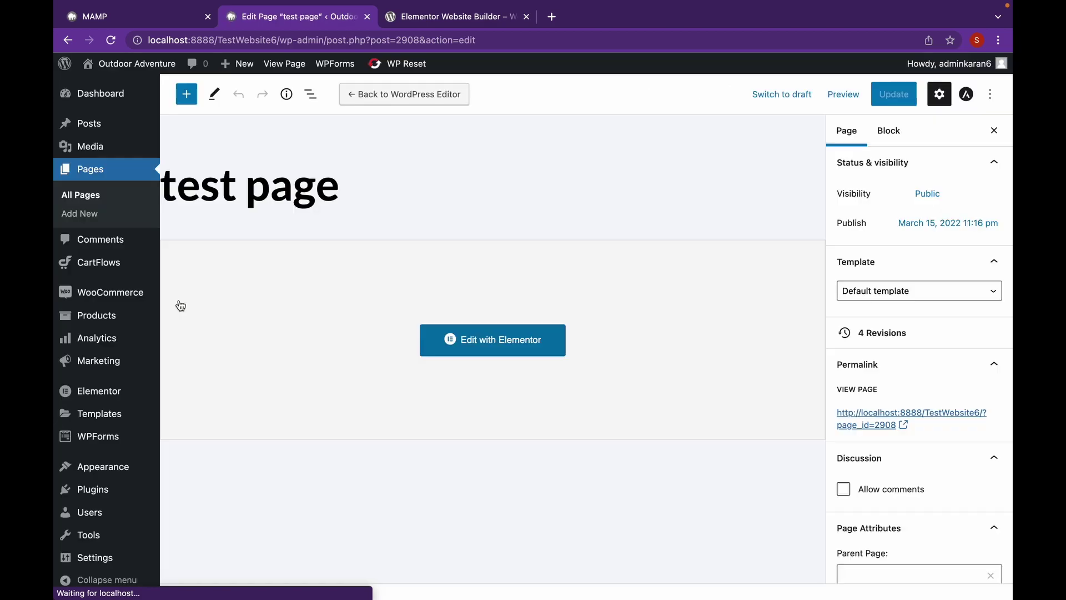
{"action": "left_click", "coordinate": [854, 104]}
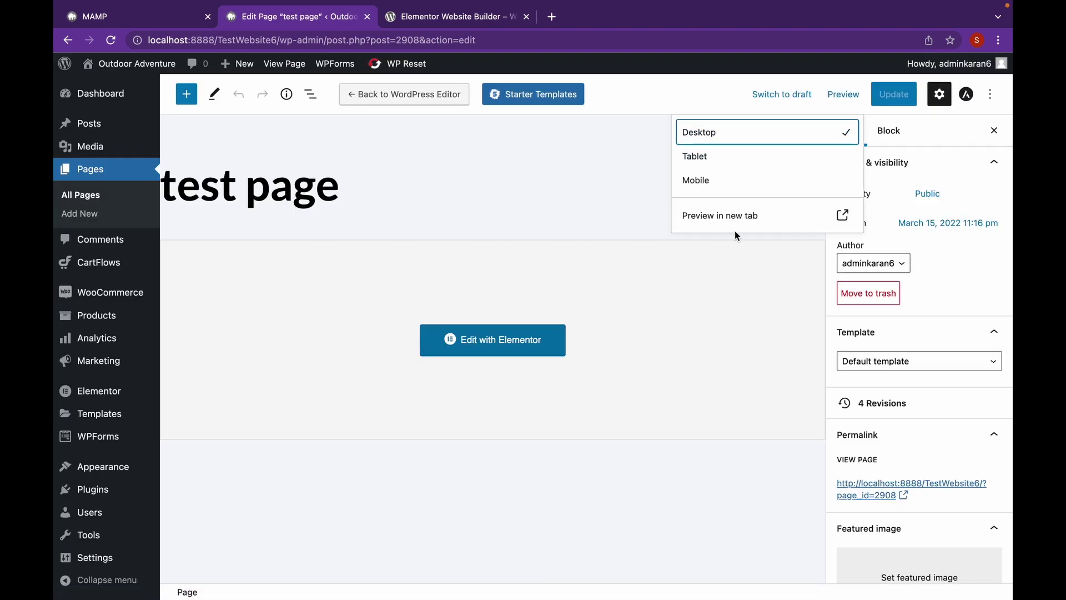
{"action": "left_click", "coordinate": [838, 221]}
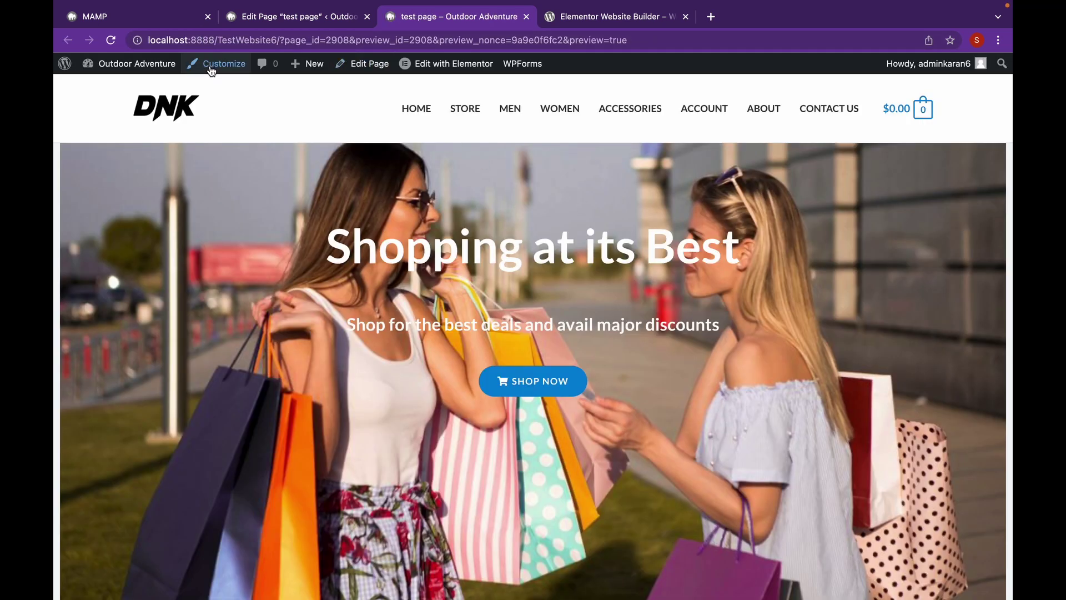
Open the Astra theme customizer from the test page's admin bar.
{"action": "left_click", "coordinate": [210, 65]}
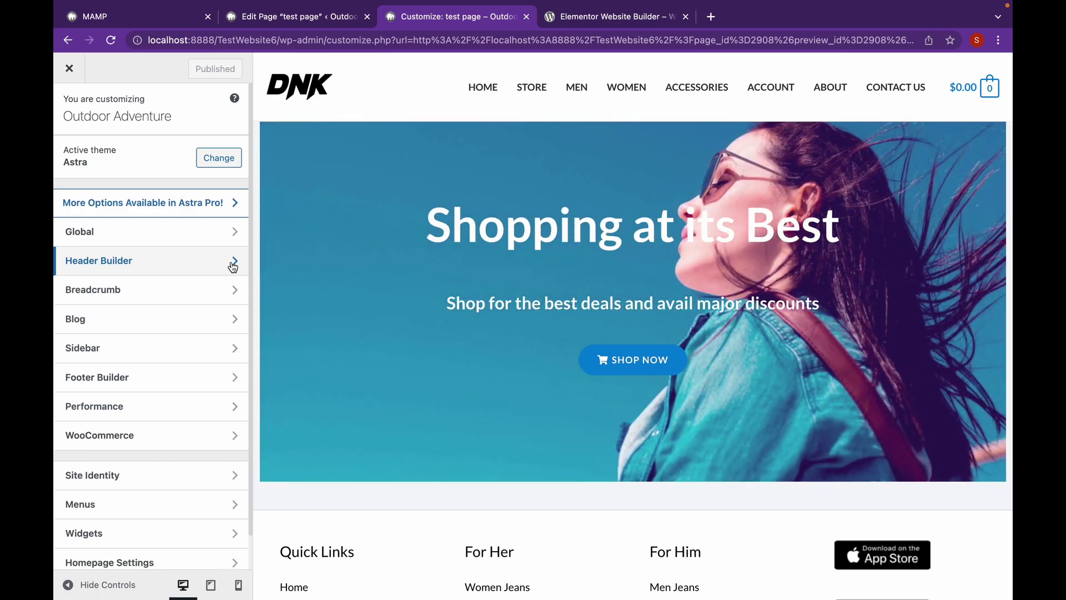
Enable Astra's transparent header on the complete website, publish, and close the Customizer.
{"action": "left_click", "coordinate": [233, 263]}
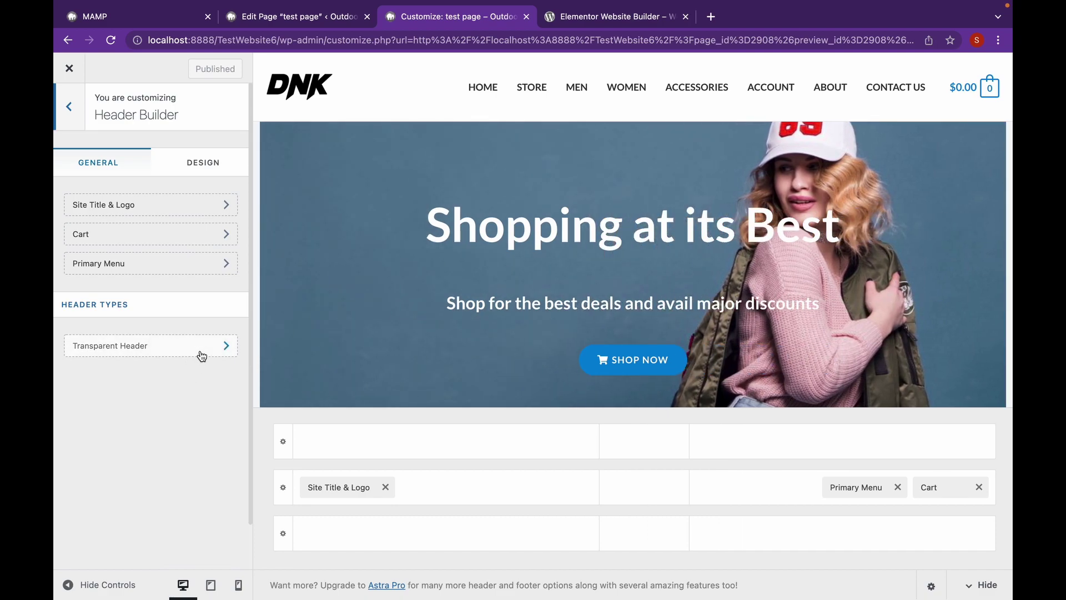
{"action": "left_click", "coordinate": [201, 355]}
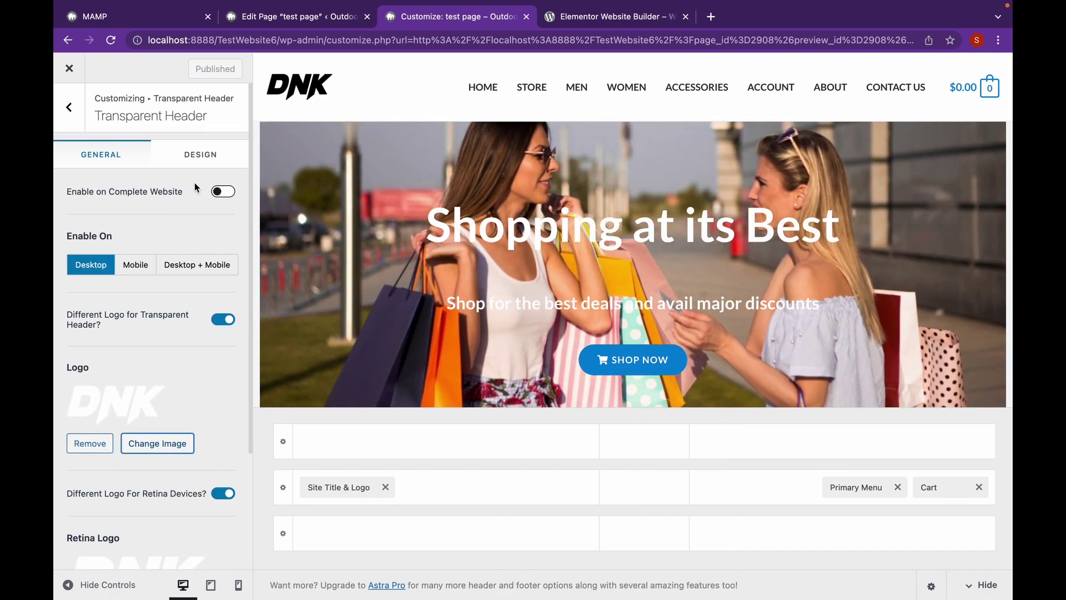
{"action": "left_click", "coordinate": [222, 193]}
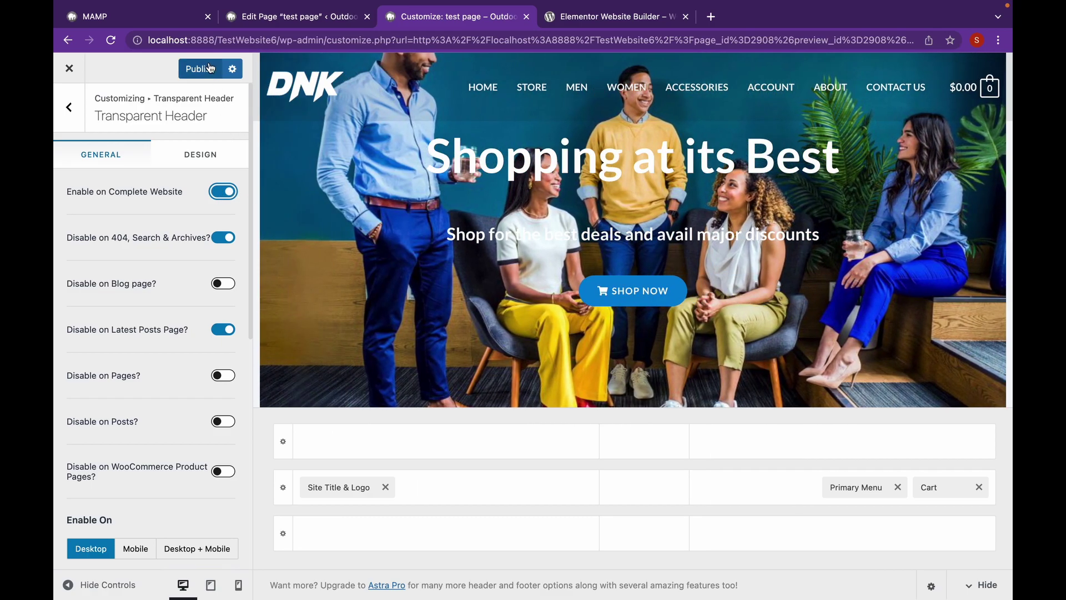
{"action": "left_click", "coordinate": [206, 71]}
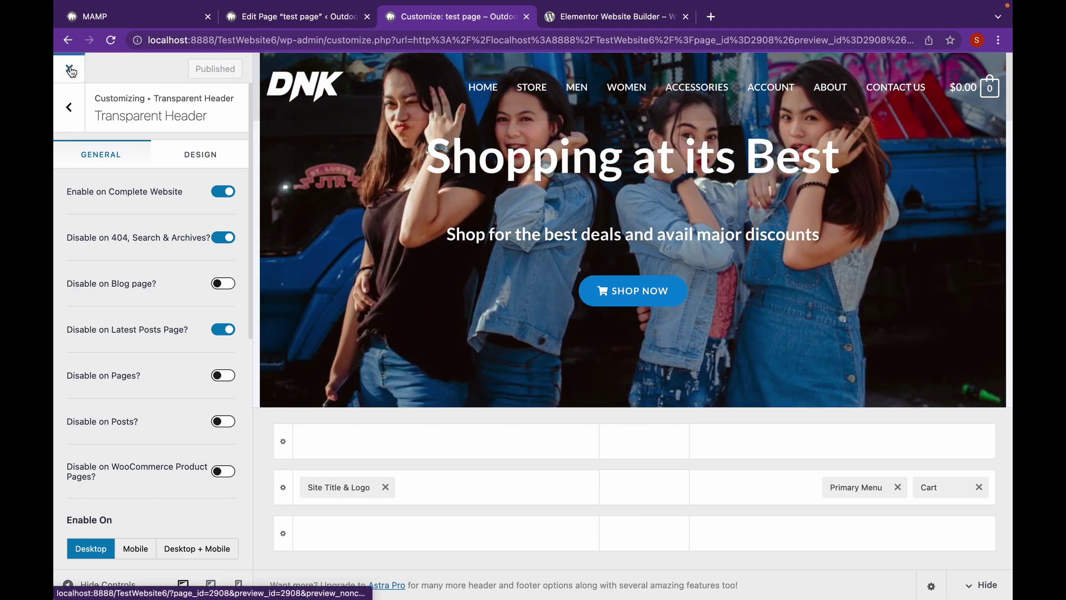
{"action": "left_click", "coordinate": [69, 71]}
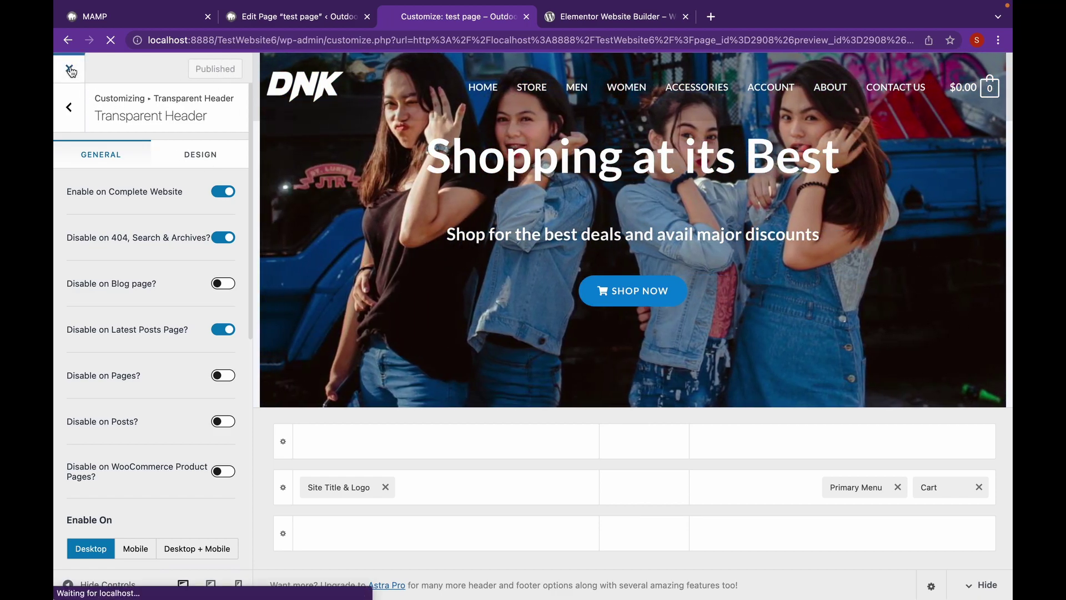